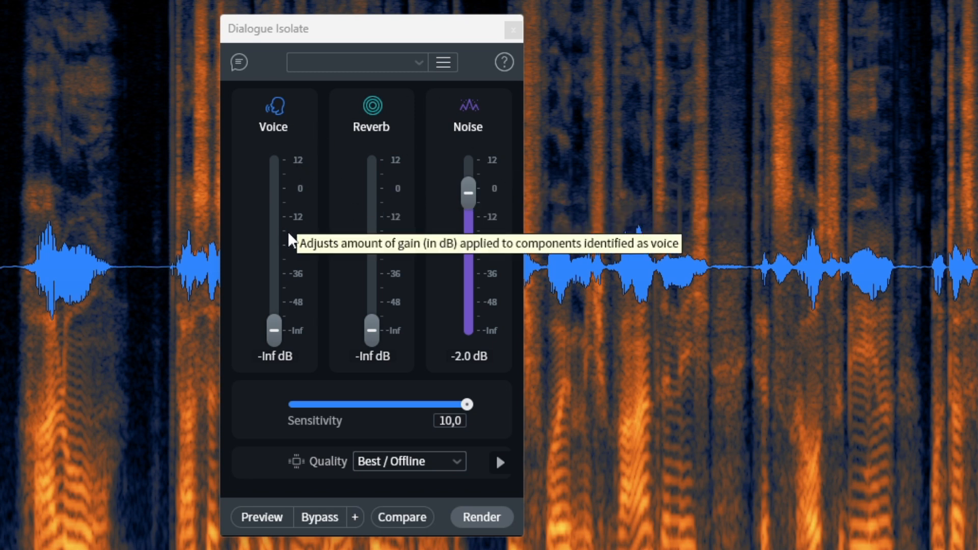
Step: Raise the Voice gain in Dialogue Isolate to -16.4 dB, raise Reverb to about the same level and lower Noise slightly
{"action": "left_click_drag", "start_coordinate": [274, 330], "coordinate": [278, 226]}
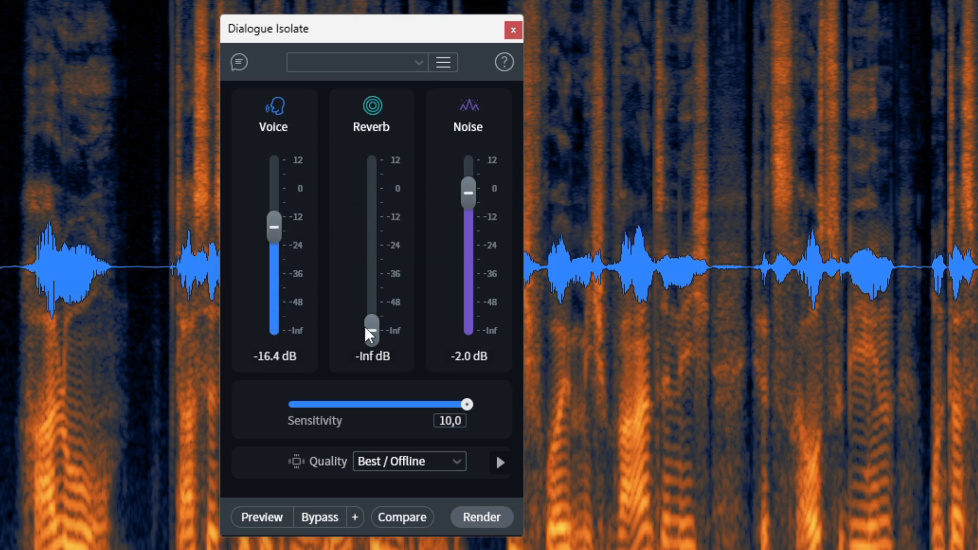
{"action": "left_click_drag", "start_coordinate": [371, 330], "coordinate": [397, 227]}
{"action": "left_click_drag", "start_coordinate": [464, 195], "coordinate": [469, 199]}
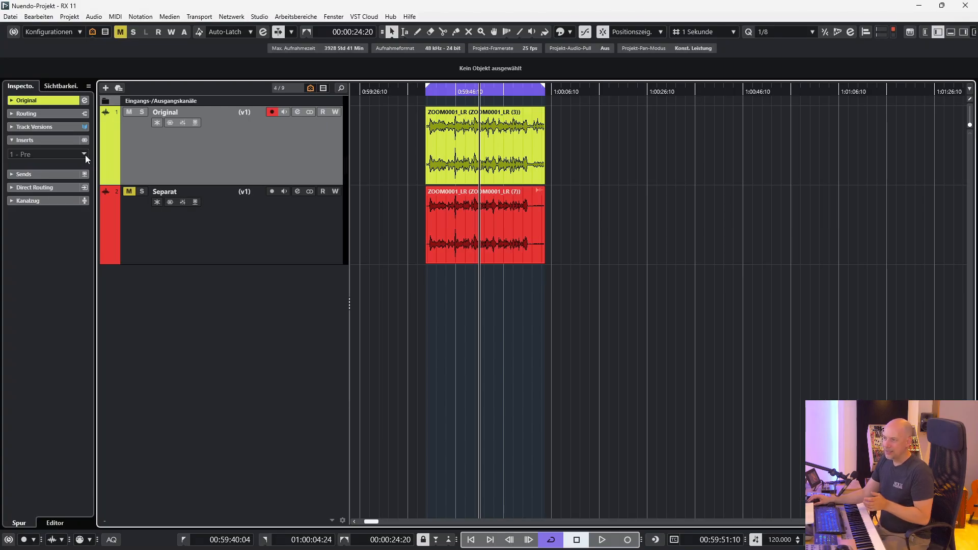
Step: Play the Original track's recording from the start of the loop range and stop after listening to a portion
{"action": "left_click", "coordinate": [479, 151]}
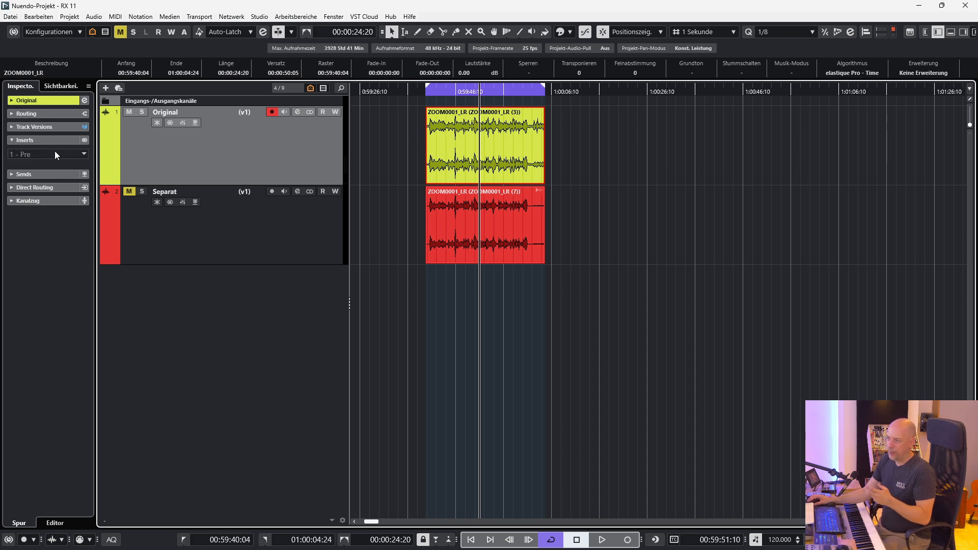
{"action": "left_click", "coordinate": [85, 154]}
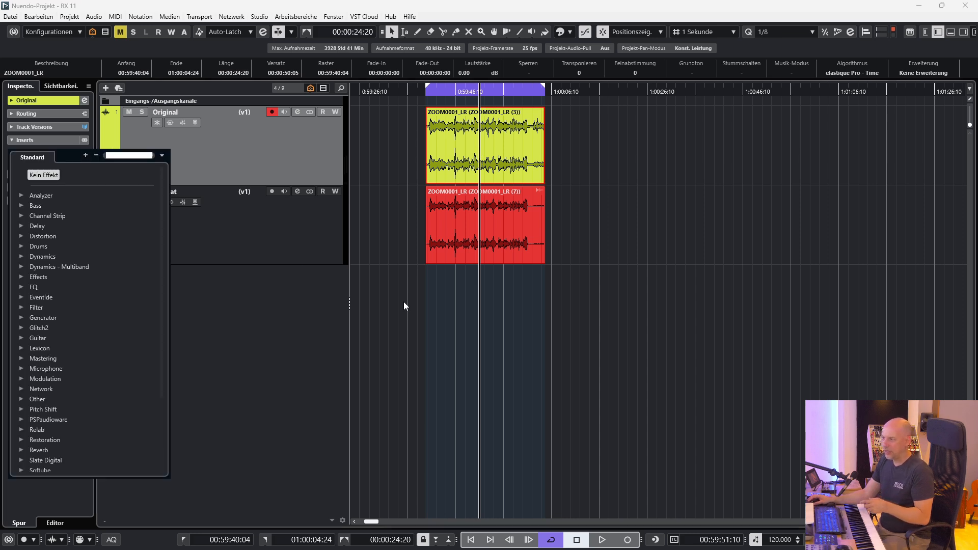
{"action": "left_click", "coordinate": [440, 326]}
{"action": "key", "text": "KP_1"}
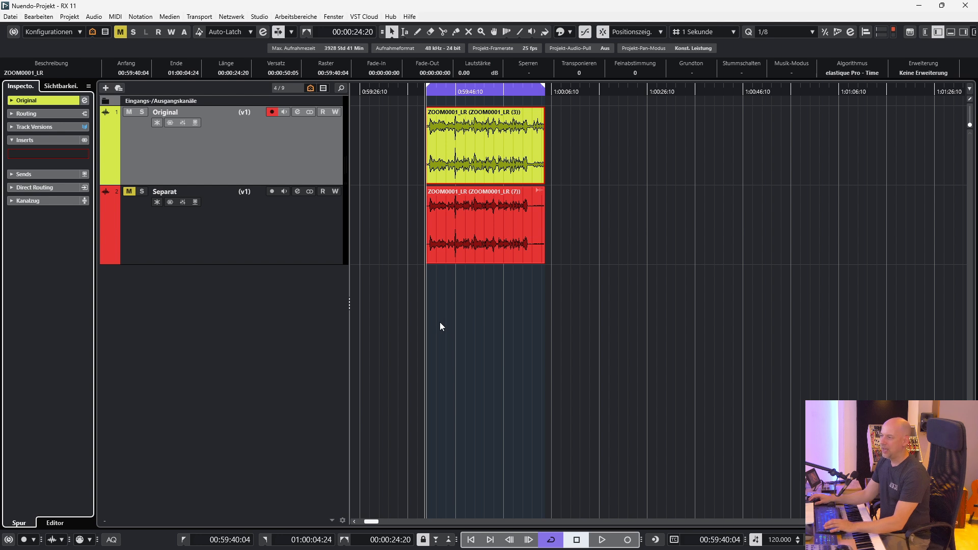
{"action": "left_click", "coordinate": [441, 326]}
{"action": "key", "text": "space"}
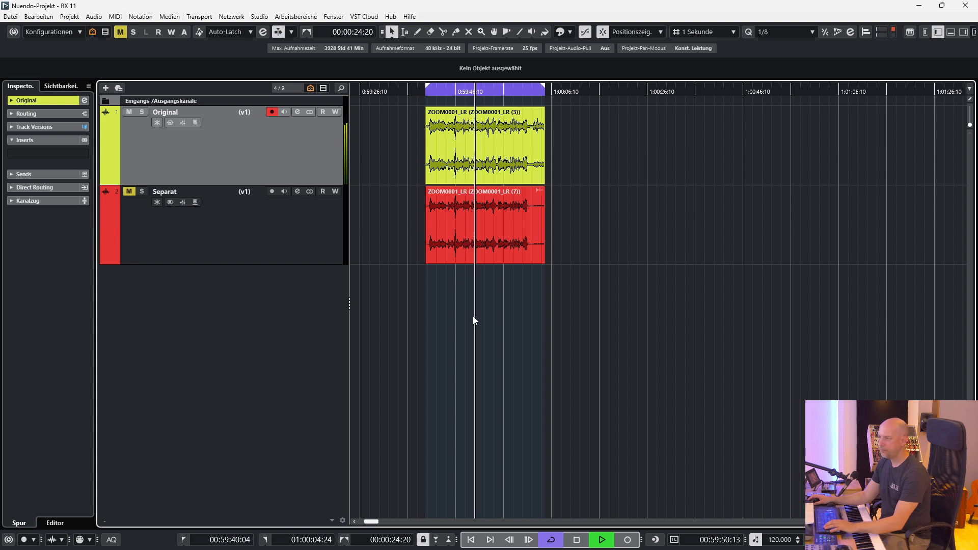
{"action": "key", "text": "space"}
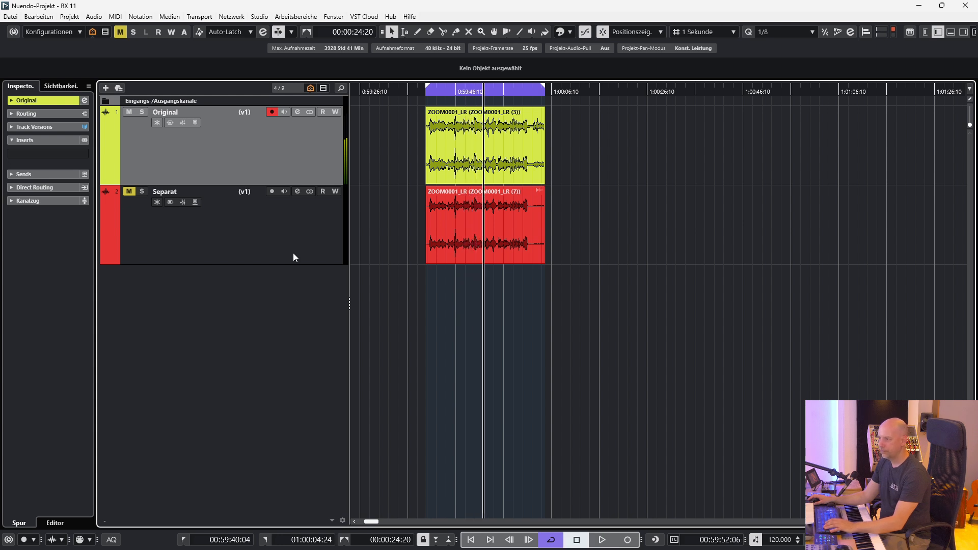
Step: Search the effects for "dialog" and load RX 11 Dialogue Isolate into the Original track's first insert slot
{"action": "left_click", "coordinate": [85, 154]}
{"action": "type", "text": "dialog"}
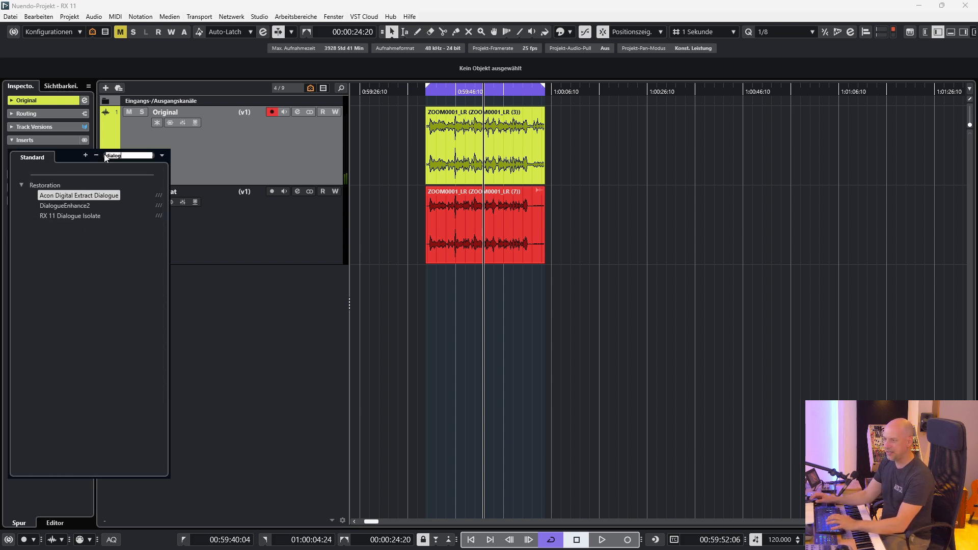
{"action": "left_click", "coordinate": [97, 217]}
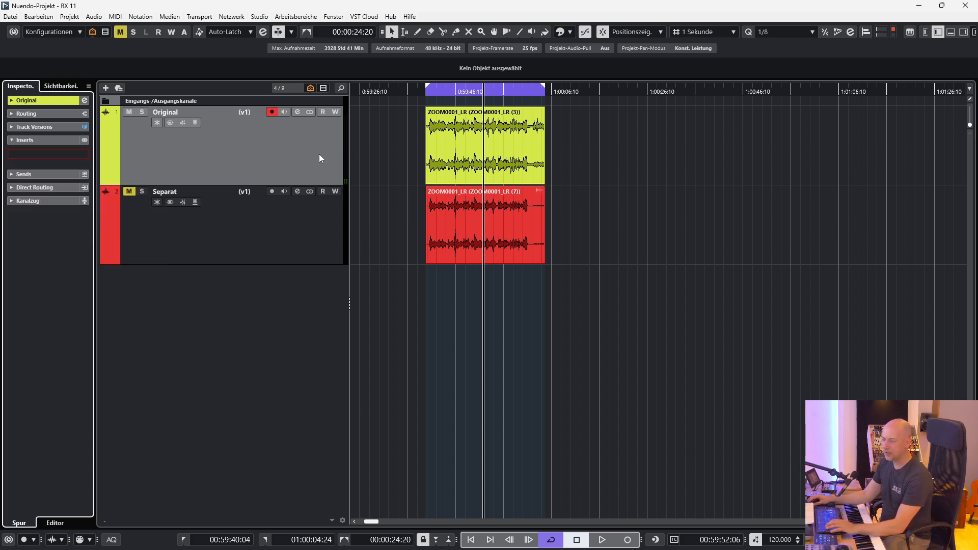
Step: During playback, lower Dialogue Isolate's Reverb and Noise to -Inf dB and raise Sensitivity to 7.2
{"action": "key", "text": "space"}
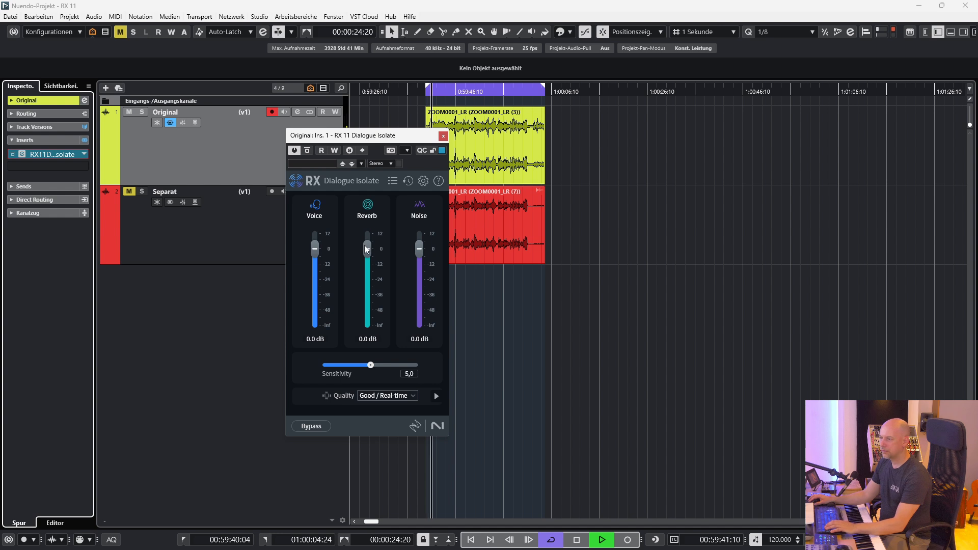
{"action": "left_click_drag", "start_coordinate": [369, 249], "coordinate": [368, 325]}
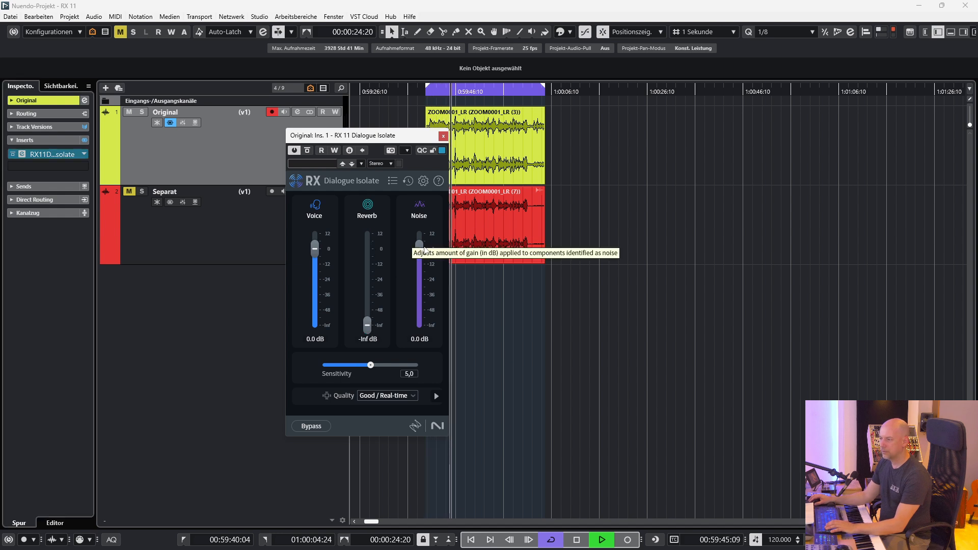
{"action": "left_click_drag", "start_coordinate": [420, 252], "coordinate": [391, 365]}
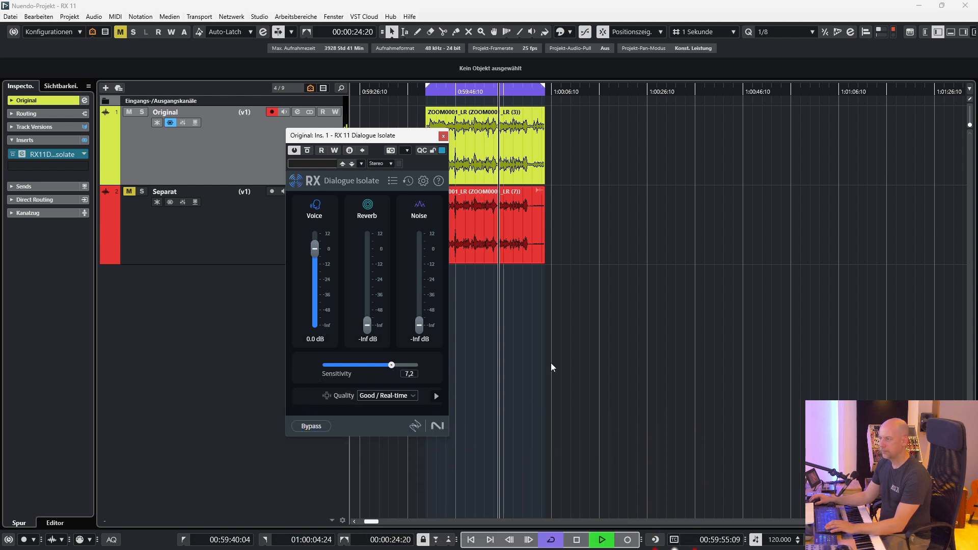
{"action": "key", "text": "space"}
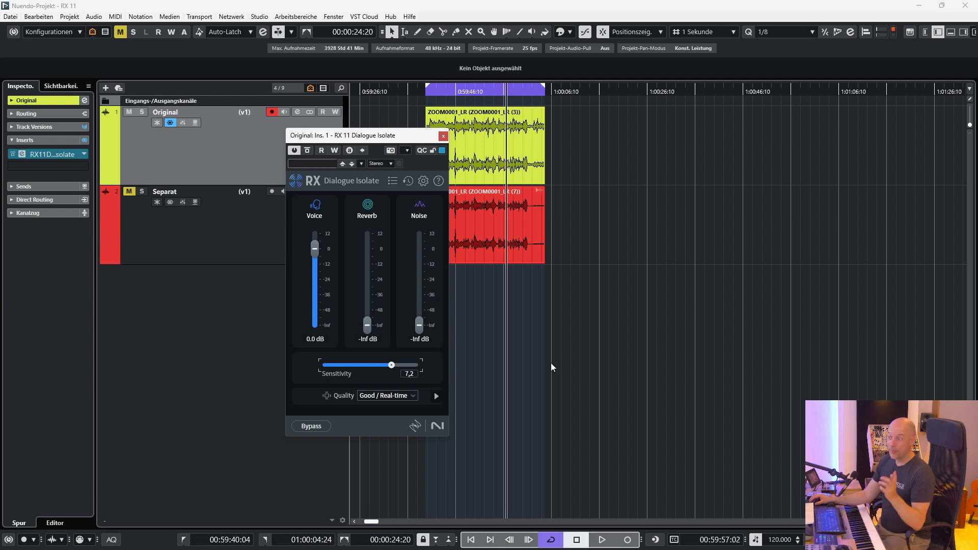
Step: View Dialogue Isolate's Quality options, close the plug-in and remove it from the Original track's inserts
{"action": "left_click", "coordinate": [407, 397]}
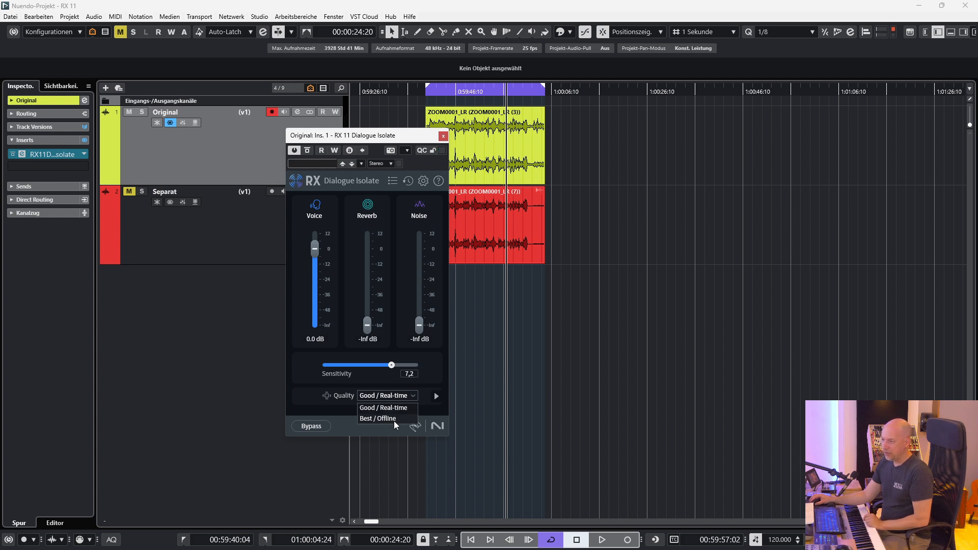
{"action": "left_click", "coordinate": [313, 391]}
{"action": "left_click", "coordinate": [443, 136]}
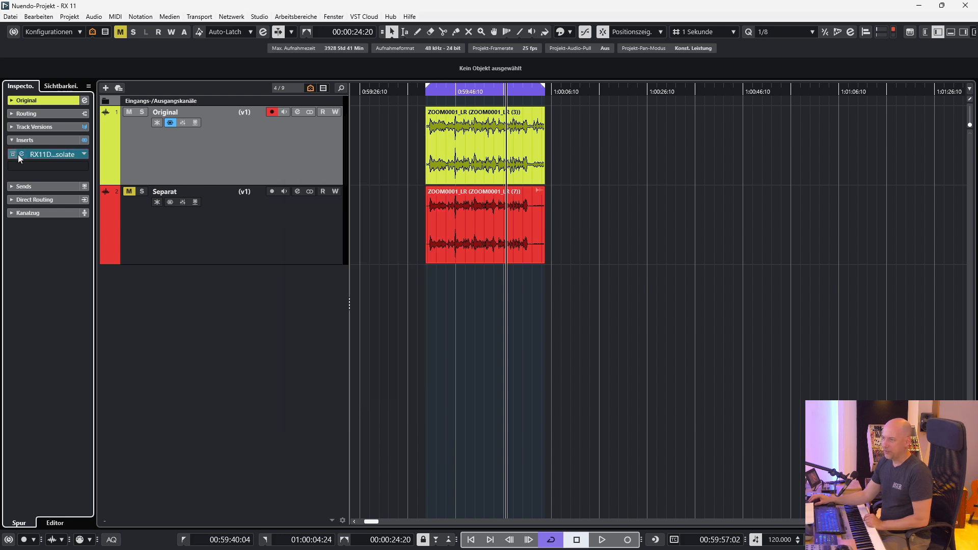
{"action": "left_click_drag", "start_coordinate": [44, 155], "coordinate": [72, 52]}
Step: Open direct offline processing for the Separat track's clip, examine its Dialogue Isolate settings and close the window
{"action": "left_click", "coordinate": [476, 206]}
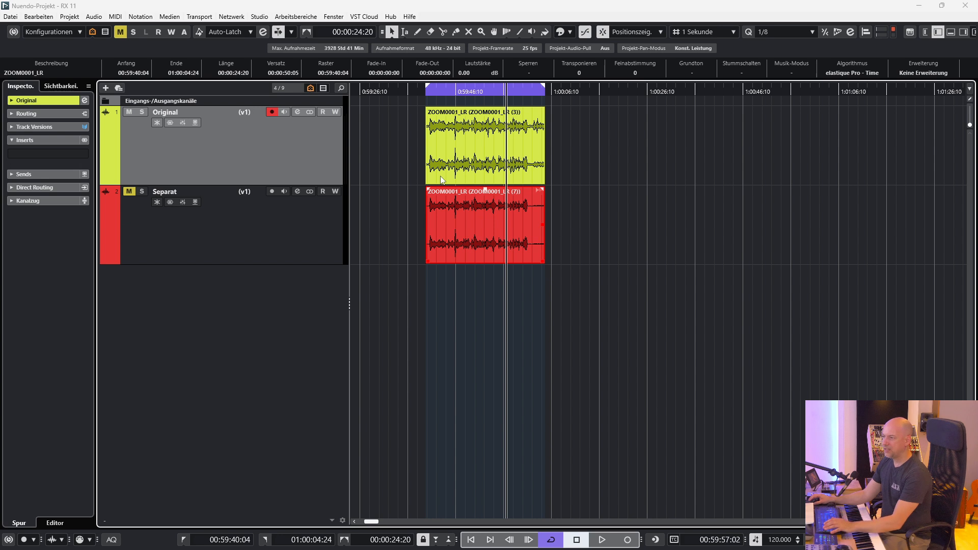
{"action": "key", "text": "F7"}
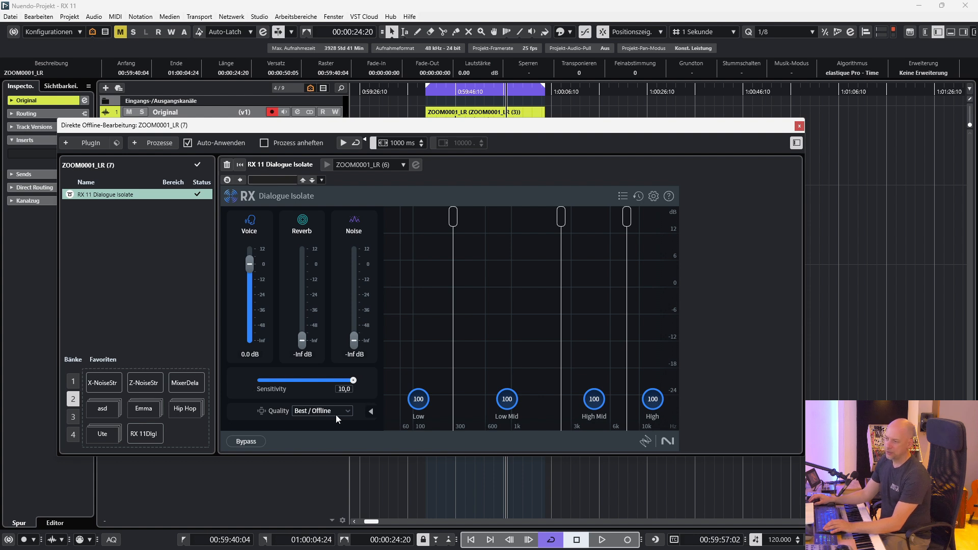
{"action": "left_click", "coordinate": [800, 126]}
Step: Play from the start of the loop range and toggle the Separat track's solo to compare it with the Original track
{"action": "key", "text": "KP_1"}
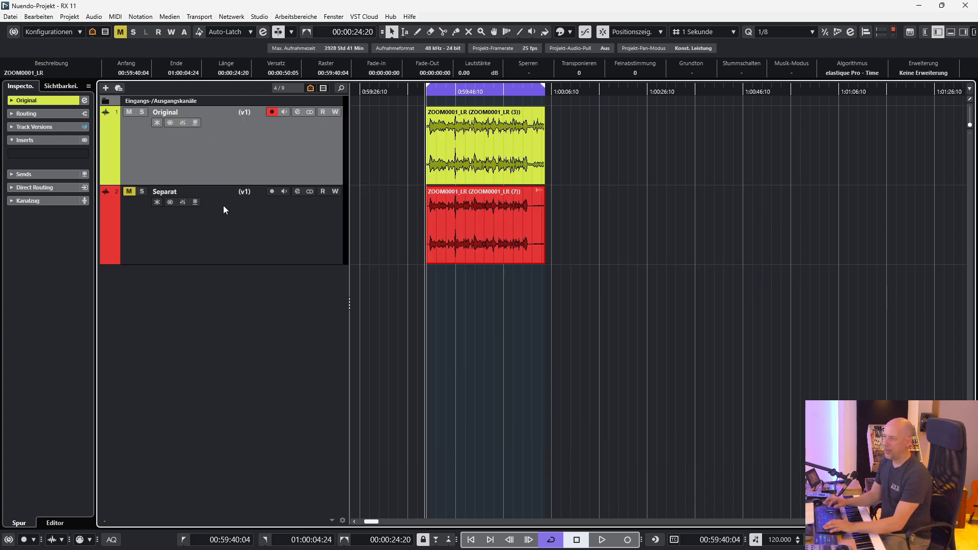
{"action": "key", "text": "space"}
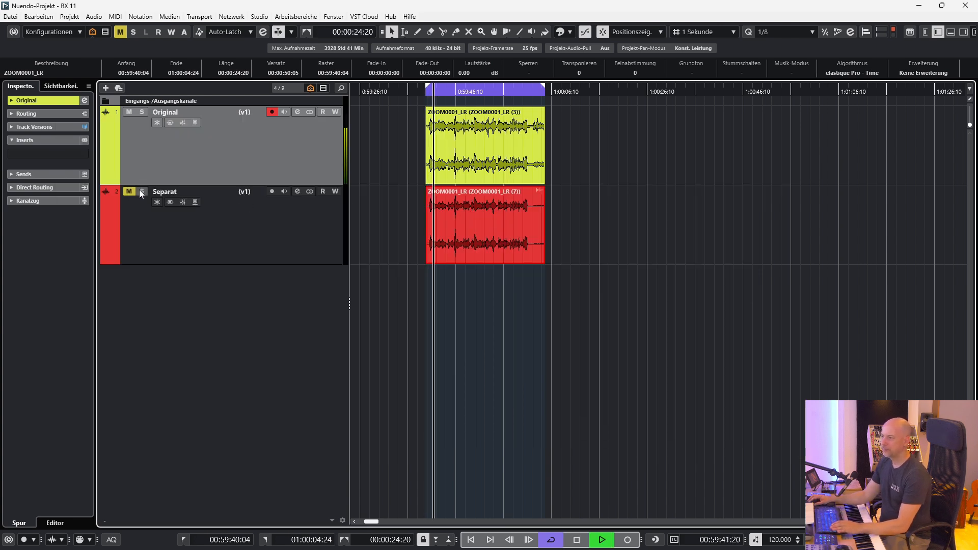
{"action": "left_click", "coordinate": [140, 191]}
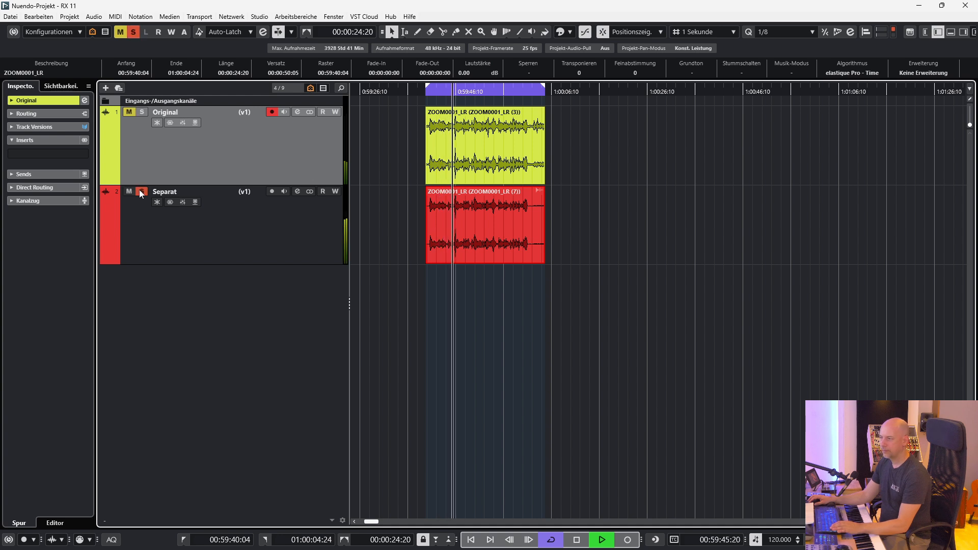
{"action": "left_click", "coordinate": [139, 190]}
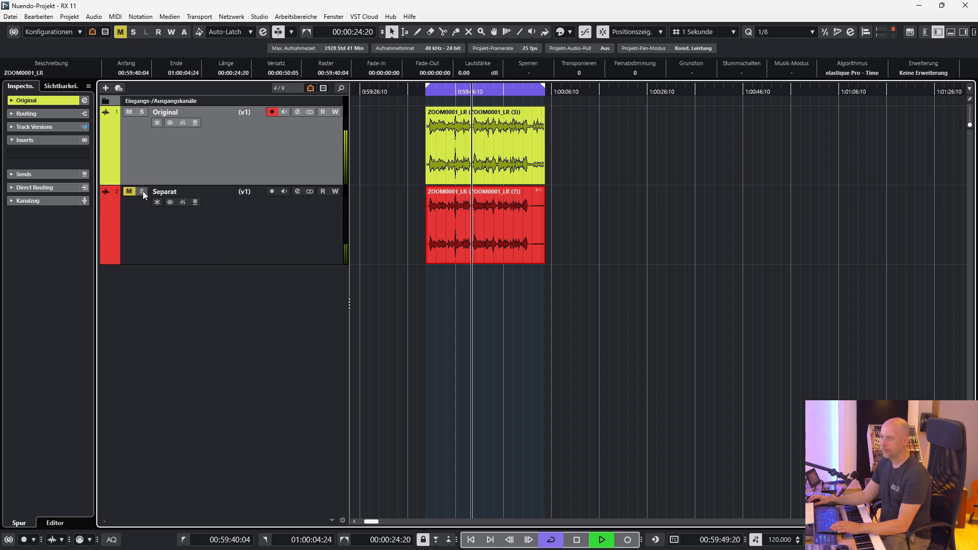
{"action": "left_click", "coordinate": [142, 192]}
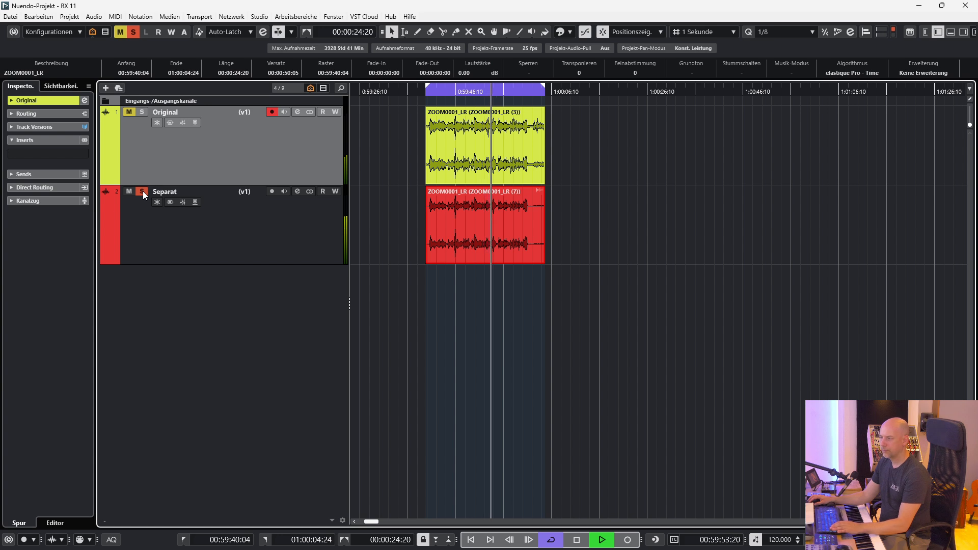
{"action": "left_click", "coordinate": [143, 192]}
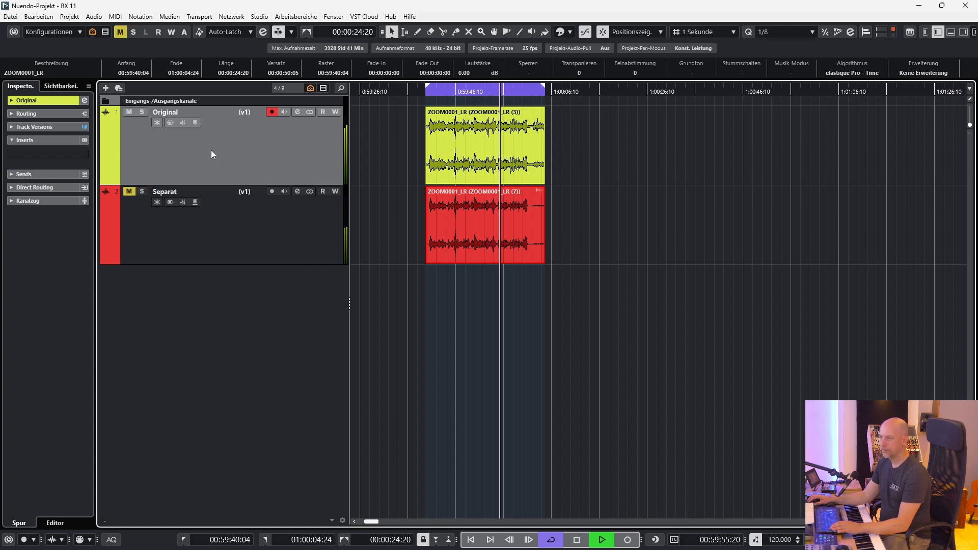
{"action": "key", "text": "space"}
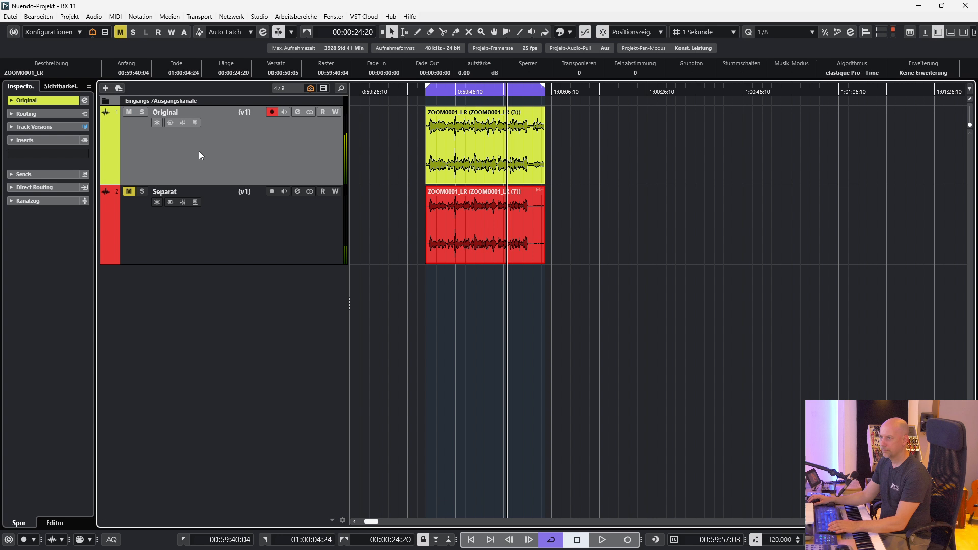
Step: Search the effects for "dialo" and insert RX 11 Dialogue Isolate on the Original track
{"action": "left_click", "coordinate": [86, 153]}
{"action": "type", "text": "dialo"}
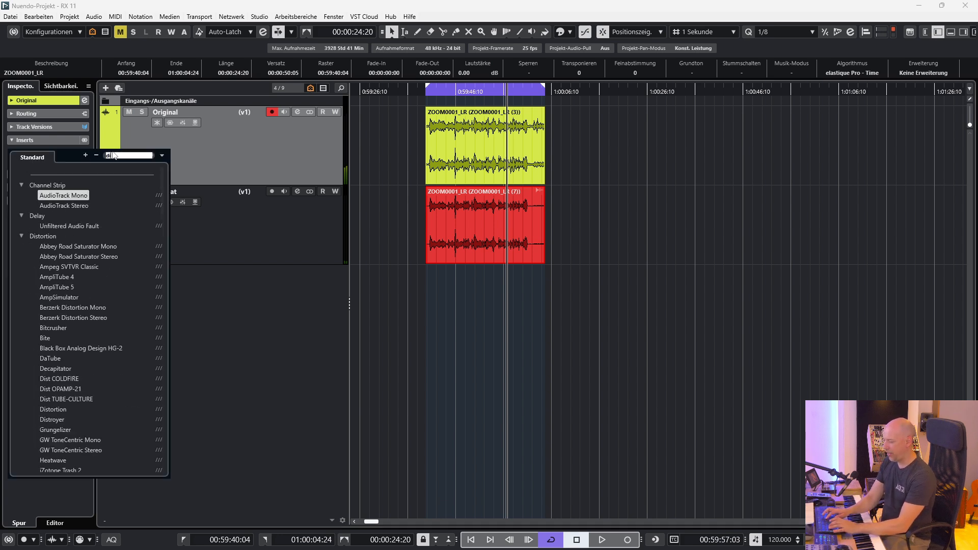
{"action": "left_click", "coordinate": [94, 217]}
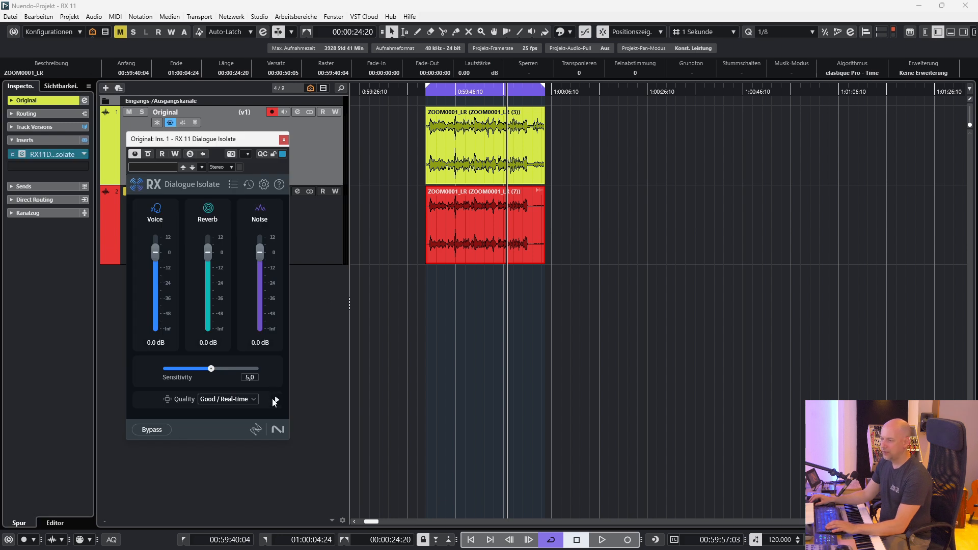
Step: Expand Dialogue Isolate's frequency band view and shift the crossover points between the Low, Low Mid, High Mid and High bands
{"action": "left_click", "coordinate": [275, 401]}
{"action": "left_click_drag", "start_coordinate": [336, 140], "coordinate": [309, 138]}
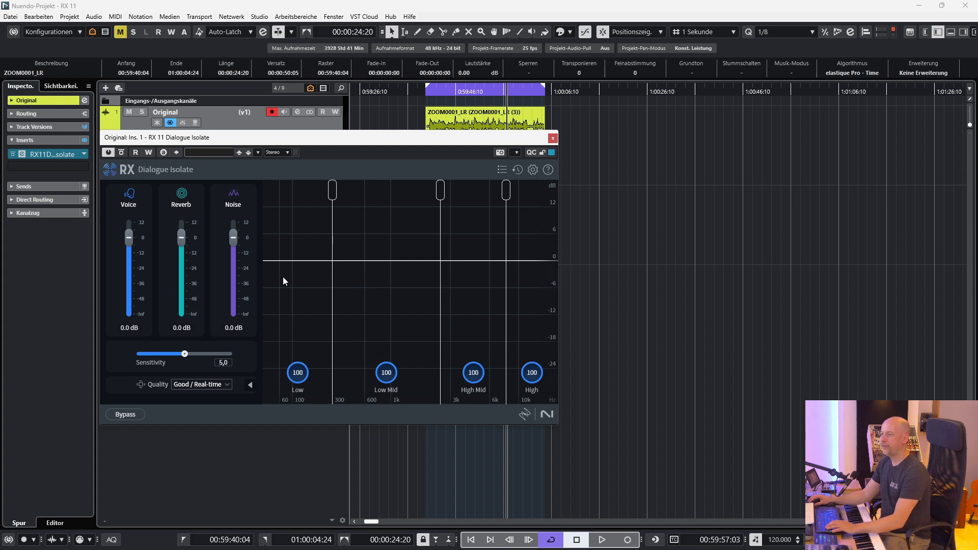
{"action": "left_click_drag", "start_coordinate": [333, 190], "coordinate": [326, 190]}
{"action": "left_click_drag", "start_coordinate": [440, 190], "coordinate": [402, 190]}
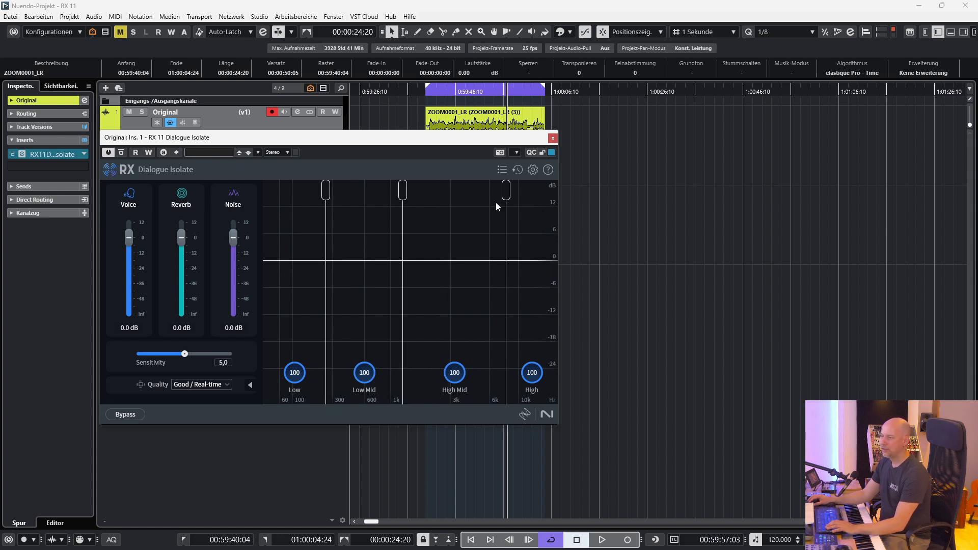
{"action": "left_click_drag", "start_coordinate": [506, 190], "coordinate": [498, 190]}
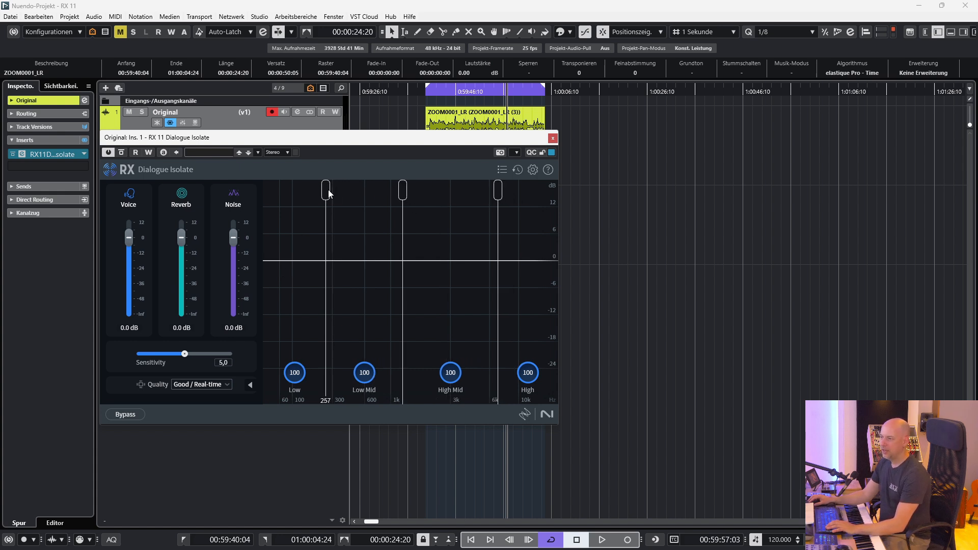
{"action": "left_click_drag", "start_coordinate": [329, 193], "coordinate": [337, 194]}
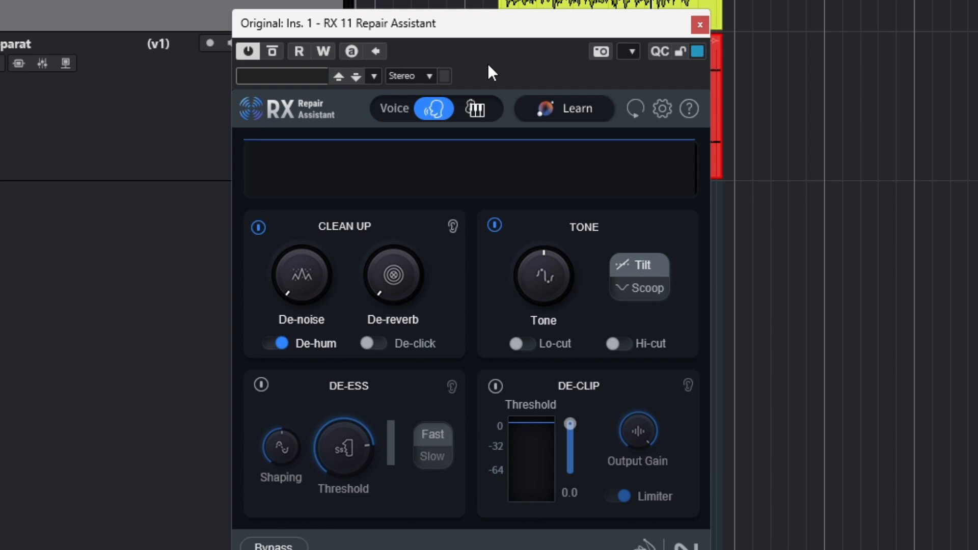
Step: Run Learn in RX 11 Repair Assistant on the Original track with the Voice mode selected
{"action": "left_click", "coordinate": [463, 112]}
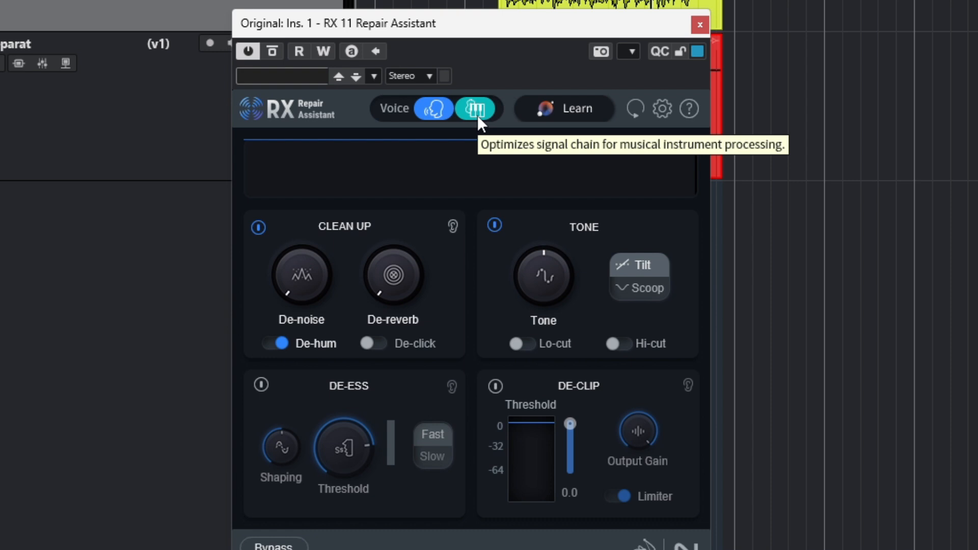
{"action": "left_click", "coordinate": [478, 115]}
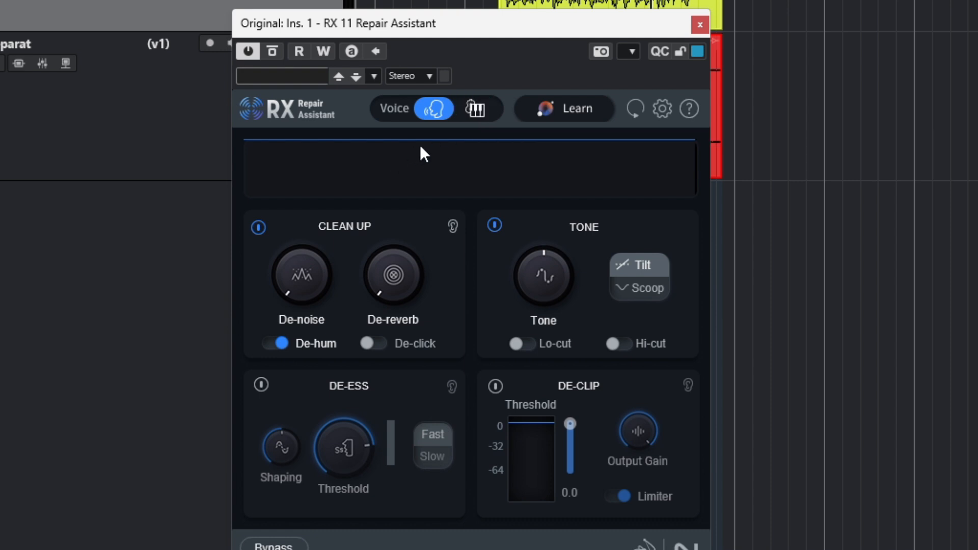
{"action": "left_click_drag", "start_coordinate": [495, 29], "coordinate": [485, 15]}
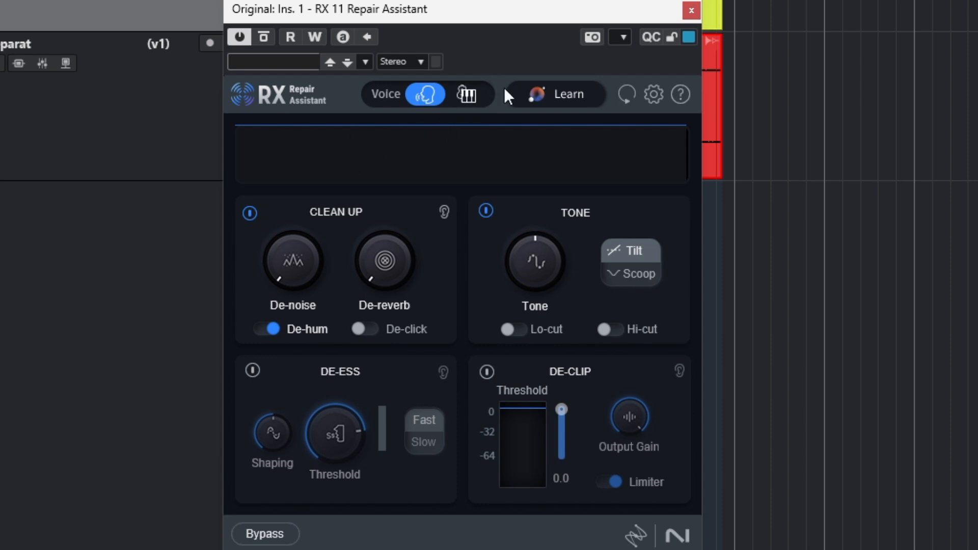
{"action": "left_click", "coordinate": [524, 99]}
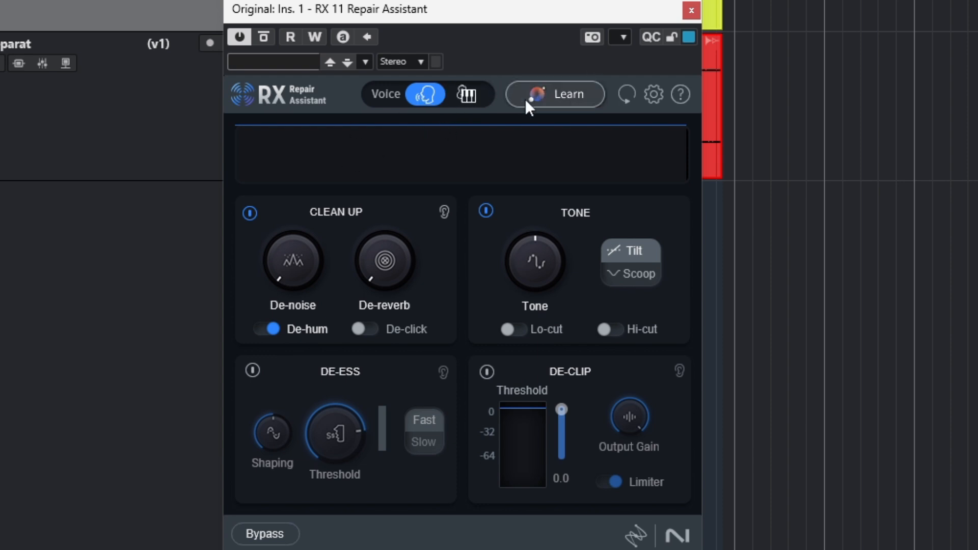
{"action": "left_click", "coordinate": [557, 93]}
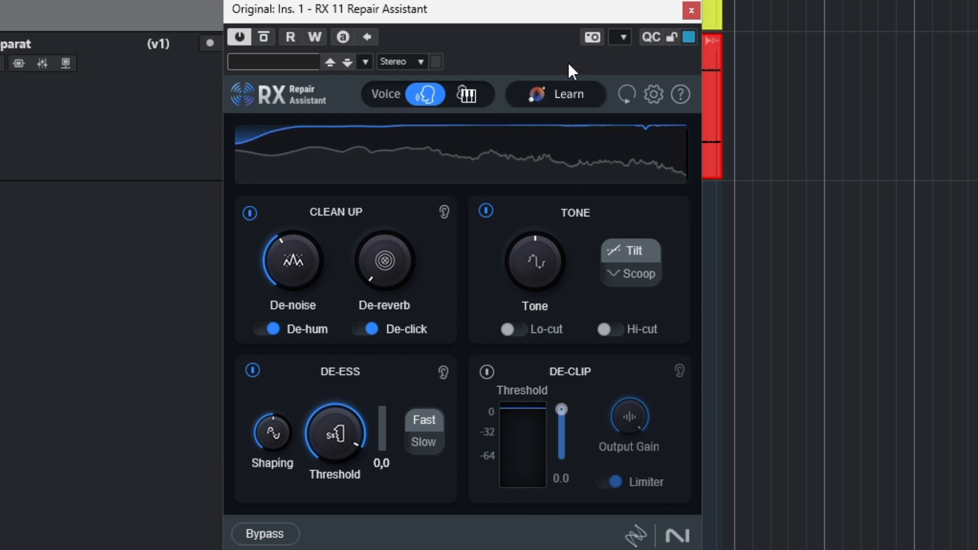
Step: Examine the Clean Up, Tone, De-ess and De-clip controls in Repair Assistant and switch between the Music and Voice modes to compare their modules
{"action": "mouse_move", "coordinate": [324, 251]}
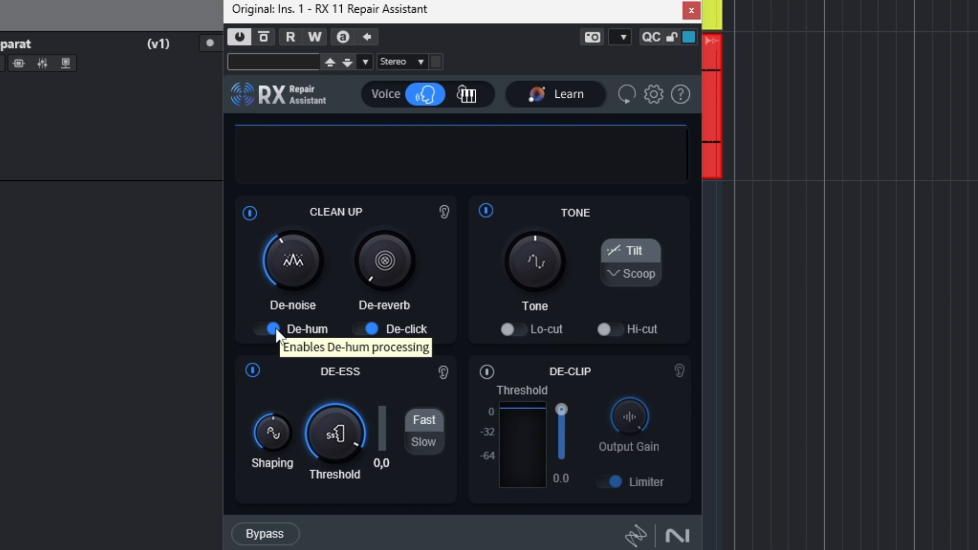
{"action": "mouse_move", "coordinate": [397, 265]}
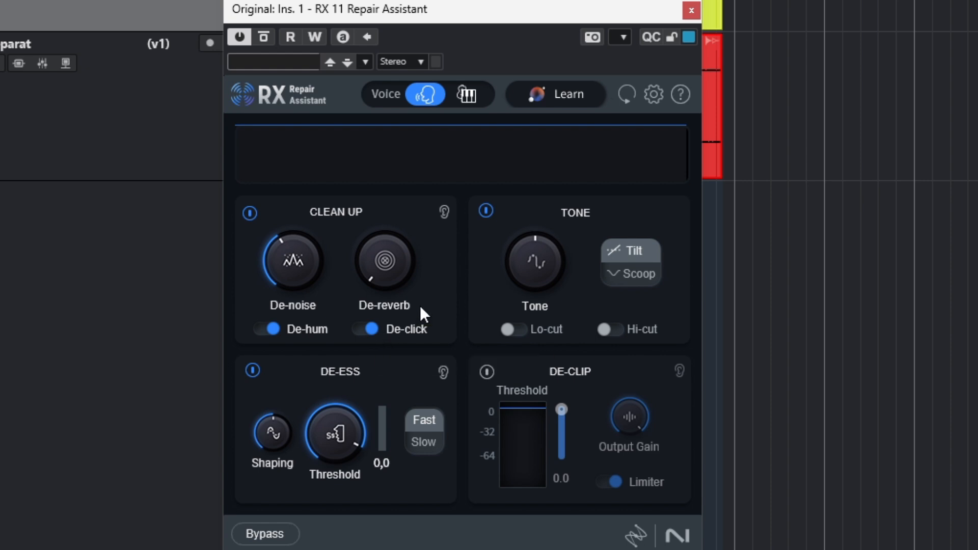
{"action": "mouse_move", "coordinate": [508, 262]}
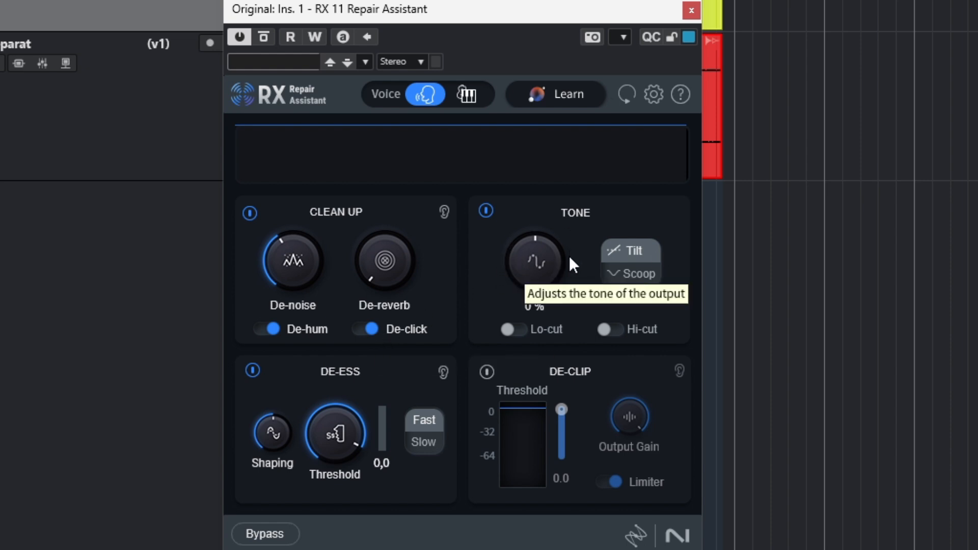
{"action": "mouse_move", "coordinate": [315, 442]}
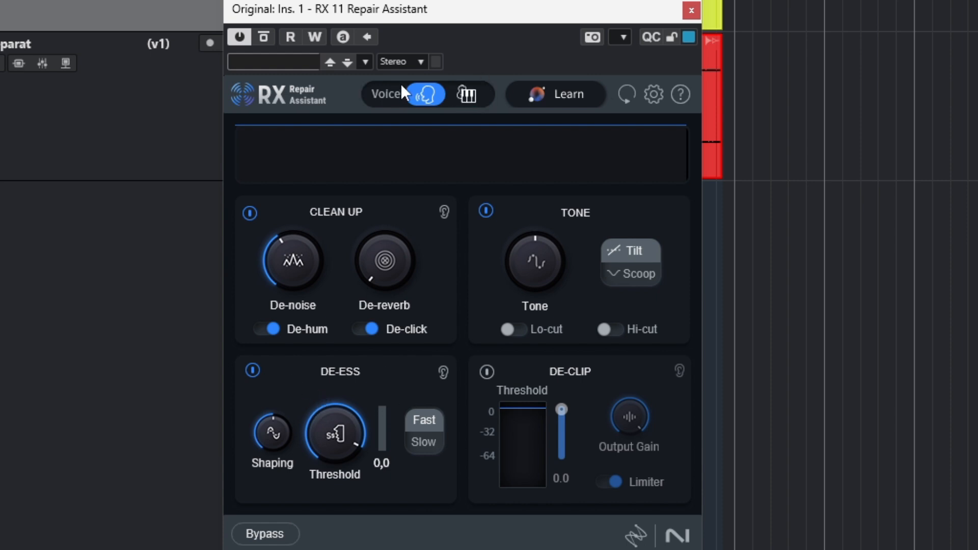
{"action": "left_click", "coordinate": [463, 94]}
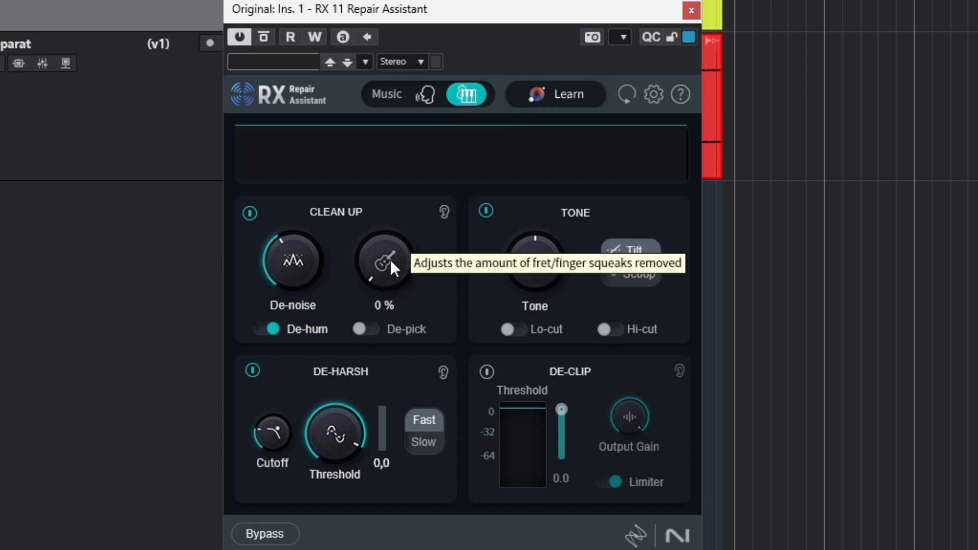
{"action": "left_click", "coordinate": [428, 97]}
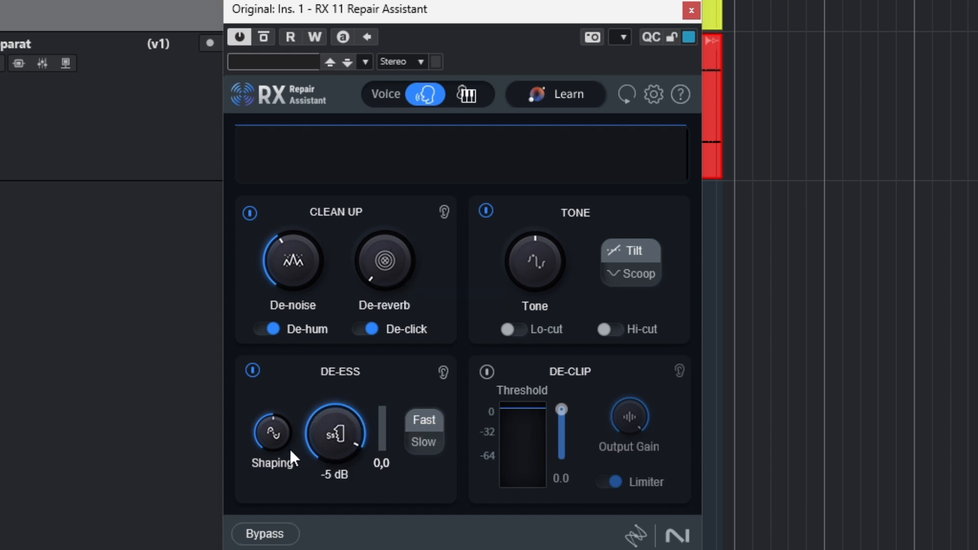
{"action": "left_click", "coordinate": [466, 95]}
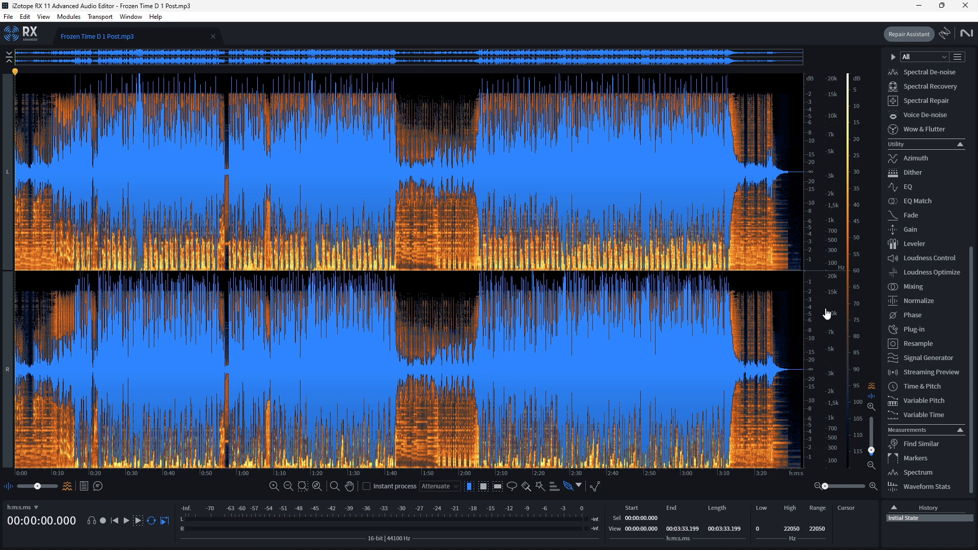
Step: Open the Streaming Preview module in the RX 11 Audio Editor and review its codec and quality options
{"action": "left_click", "coordinate": [923, 372]}
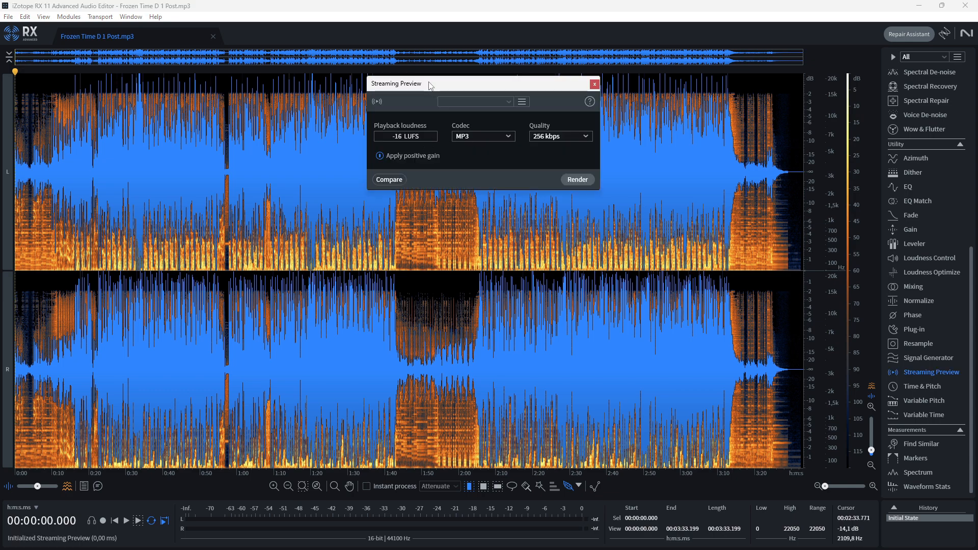
{"action": "left_click_drag", "start_coordinate": [428, 84], "coordinate": [423, 115]}
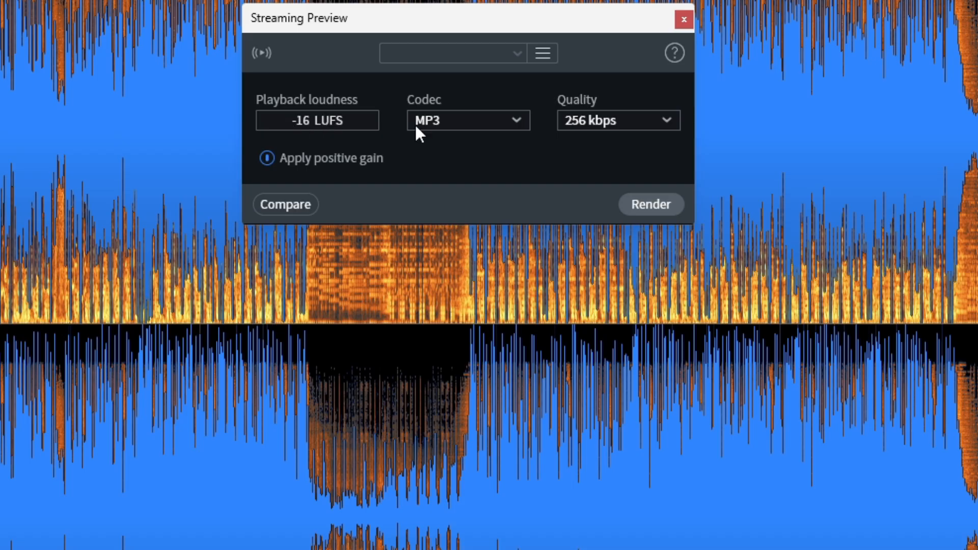
{"action": "left_click", "coordinate": [481, 122]}
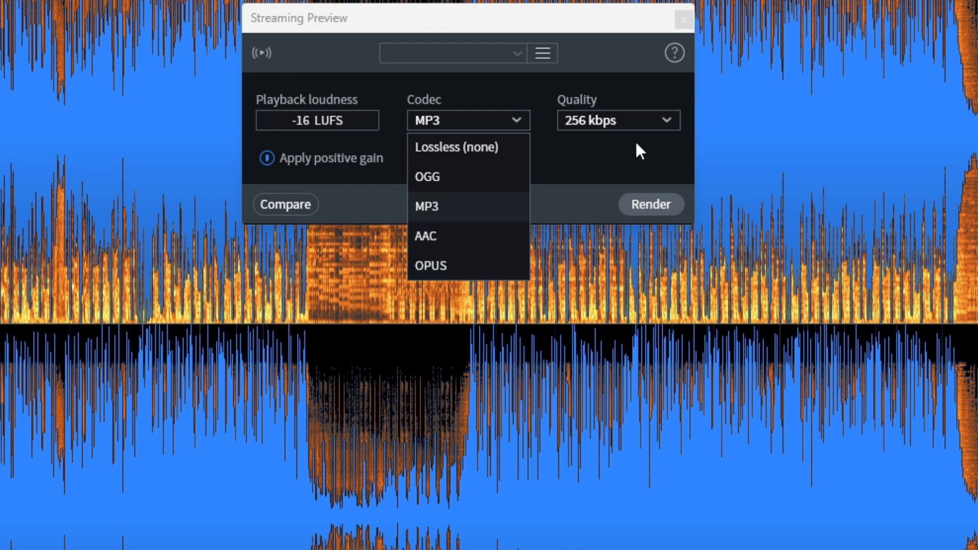
{"action": "left_click", "coordinate": [647, 127]}
{"action": "left_click", "coordinate": [491, 164]}
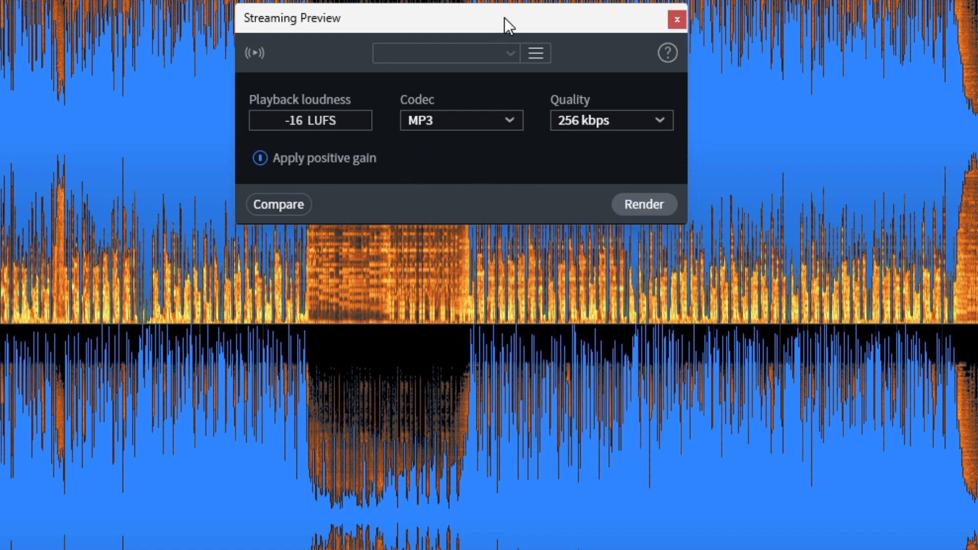
Step: Load the Amazon Music - HD preset in Streaming Preview and add it to the settings comparison
{"action": "left_click_drag", "start_coordinate": [504, 21], "coordinate": [465, 23]}
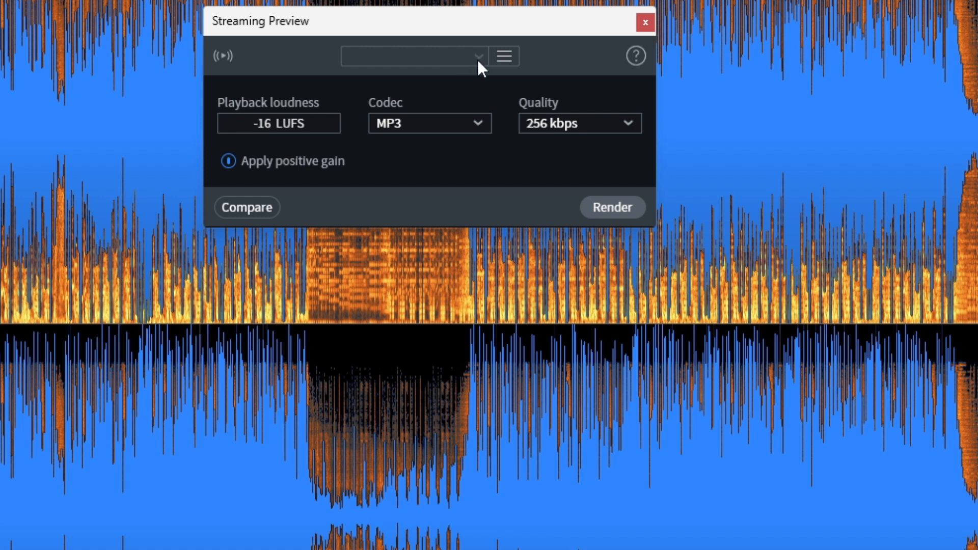
{"action": "left_click", "coordinate": [475, 56]}
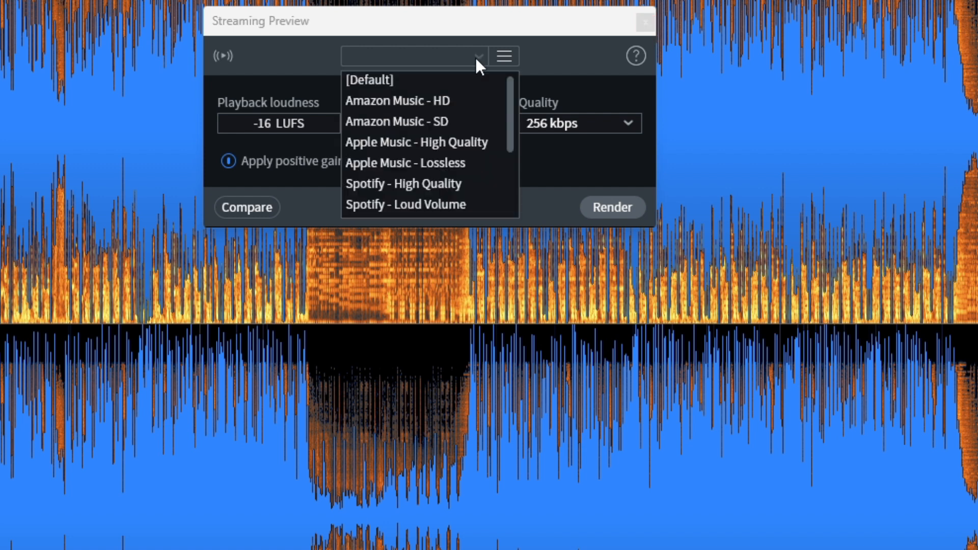
{"action": "left_click", "coordinate": [396, 100]}
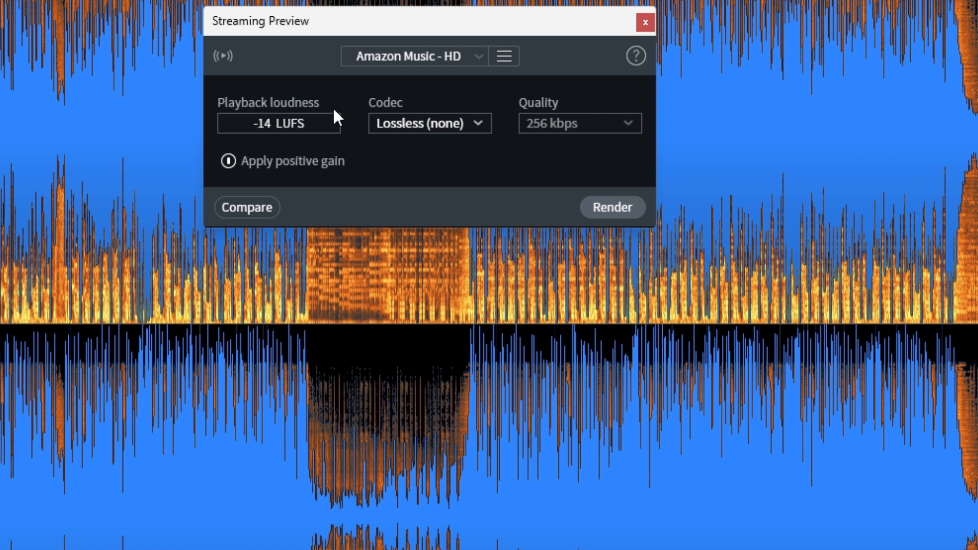
{"action": "left_click", "coordinate": [252, 209]}
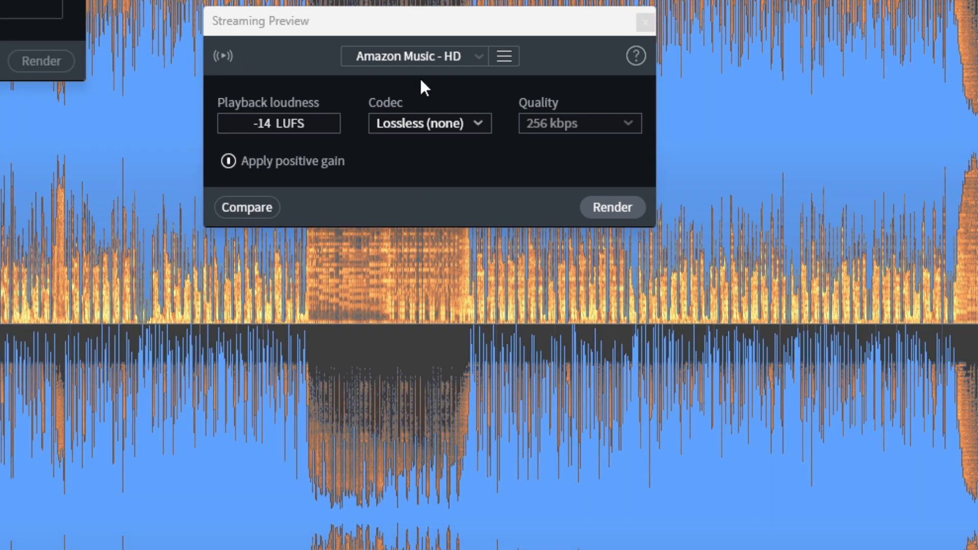
Step: Add the Apple Music - High Quality and Spotify - Normal presets from Streaming Preview to the settings comparison
{"action": "left_click", "coordinate": [466, 51]}
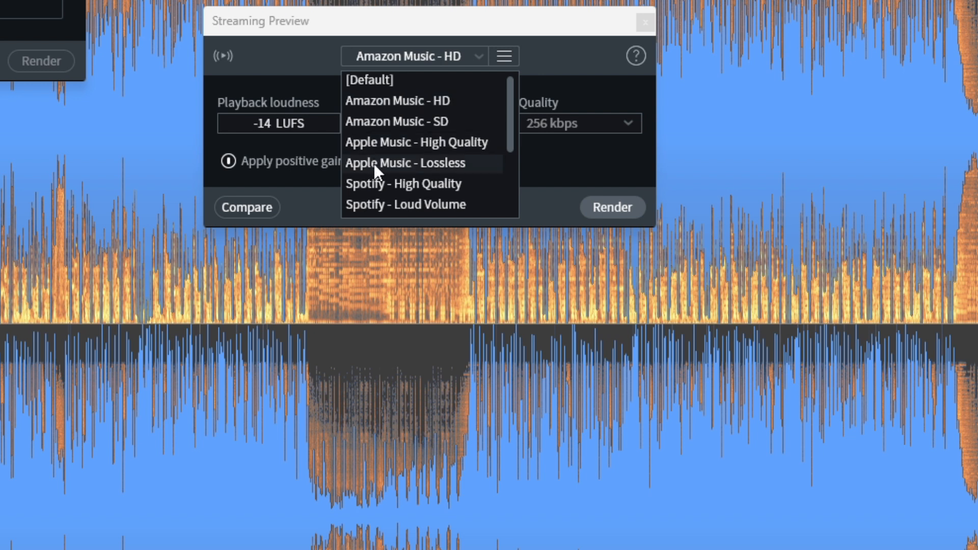
{"action": "left_click", "coordinate": [393, 146]}
{"action": "left_click", "coordinate": [242, 206]}
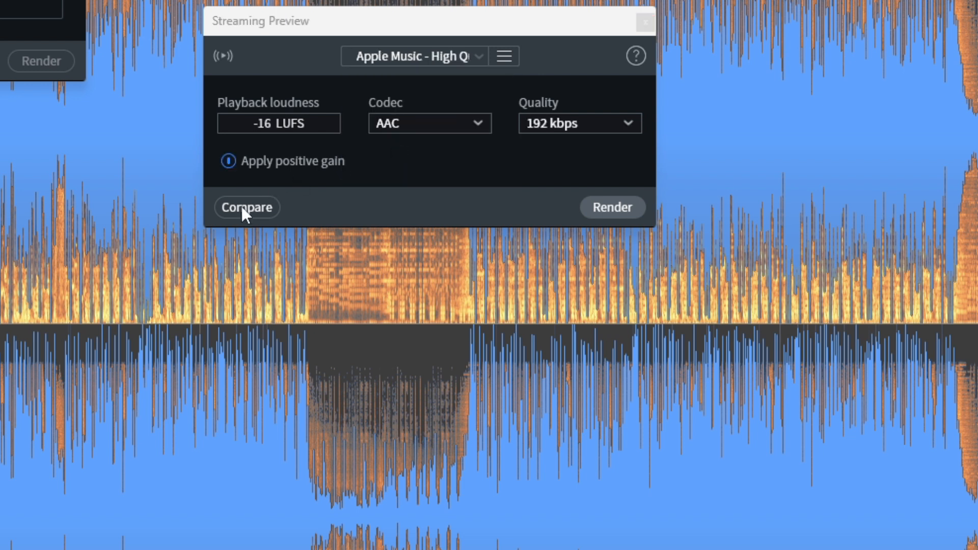
{"action": "left_click", "coordinate": [464, 61]}
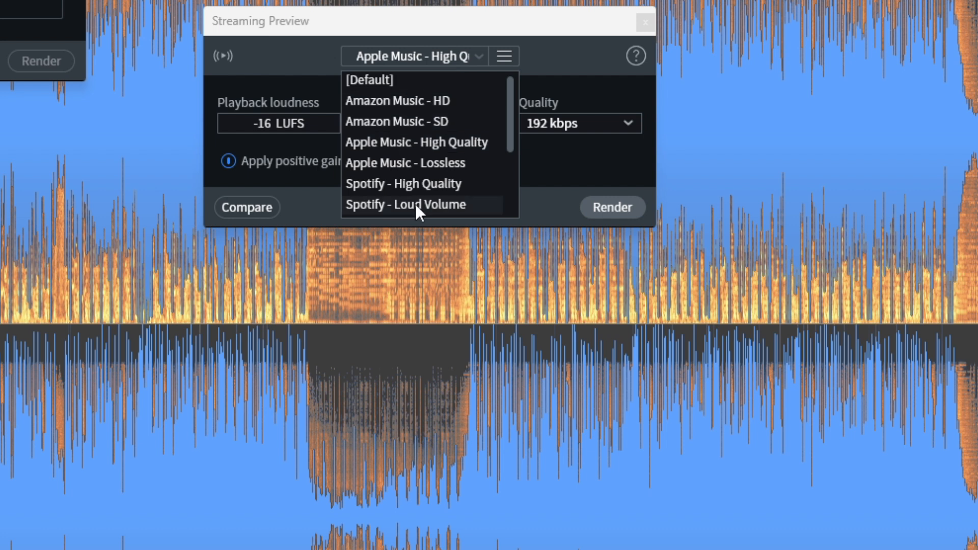
{"action": "scroll", "coordinate": [464, 144], "scroll_direction": "down", "scroll_amount": 1}
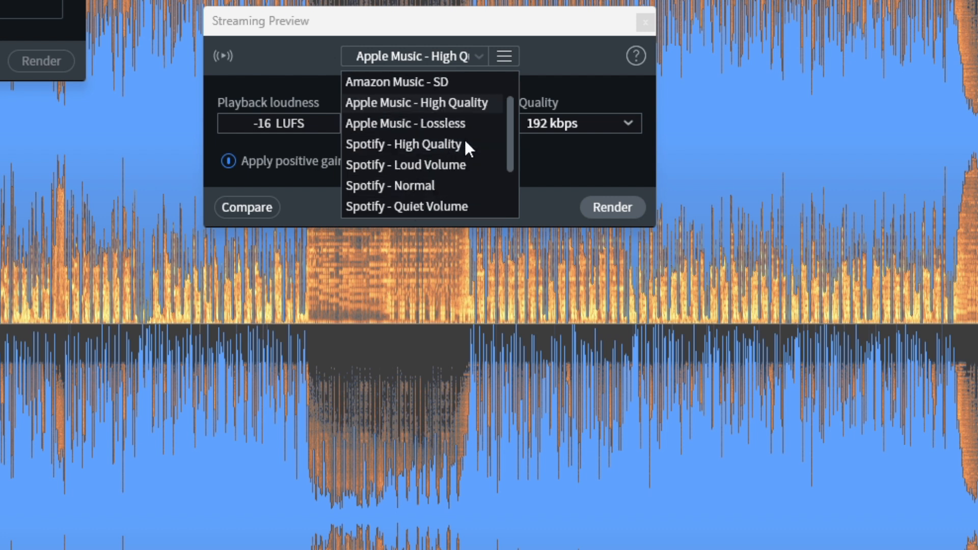
{"action": "left_click", "coordinate": [432, 186]}
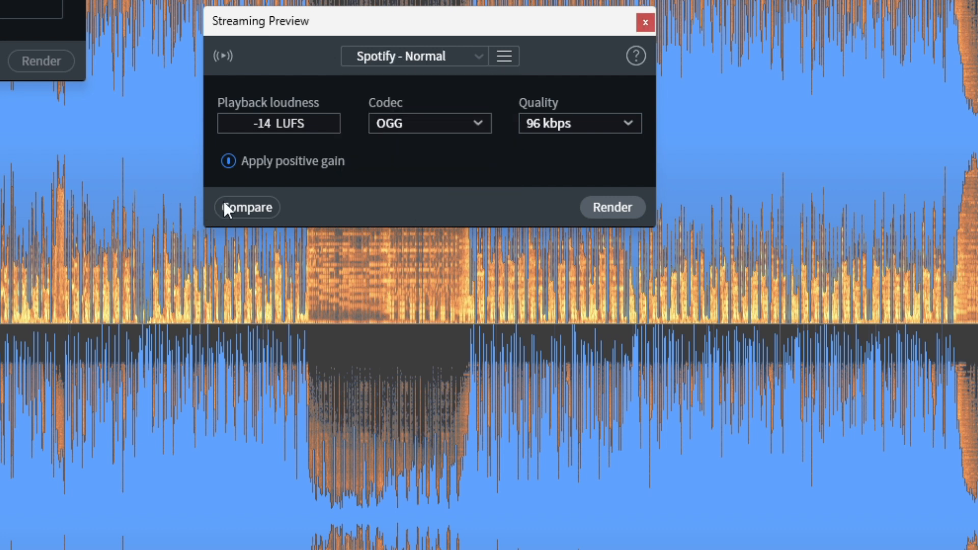
Step: Load the Tidal - Low preset in Streaming Preview and add it to the settings comparison
{"action": "left_click", "coordinate": [470, 53]}
{"action": "scroll", "coordinate": [440, 163], "scroll_direction": "down", "scroll_amount": 1}
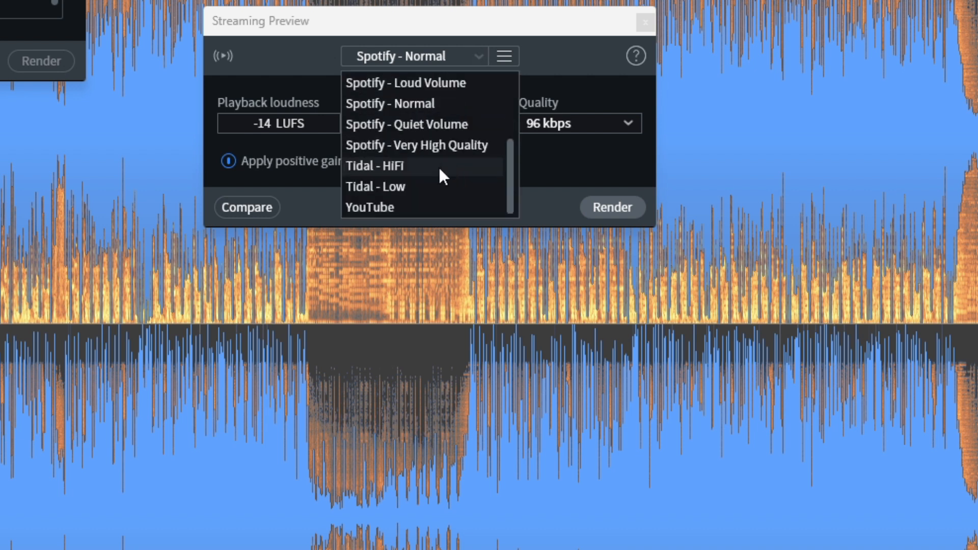
{"action": "left_click", "coordinate": [393, 185]}
{"action": "left_click", "coordinate": [253, 203]}
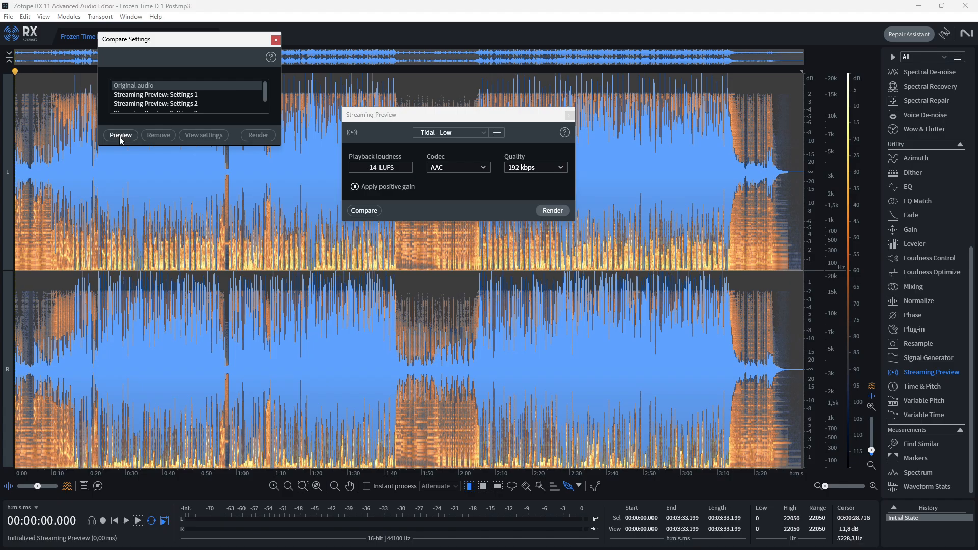
Step: Start comparison playback, enlarge the Compare Settings window and audition Streaming Preview Settings 1 through 4
{"action": "left_click", "coordinate": [120, 135]}
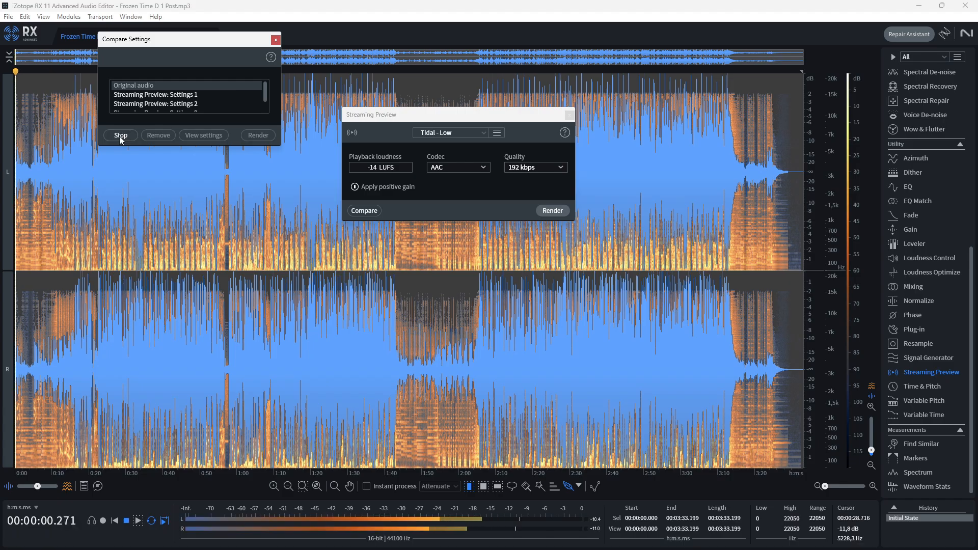
{"action": "left_click", "coordinate": [151, 96]}
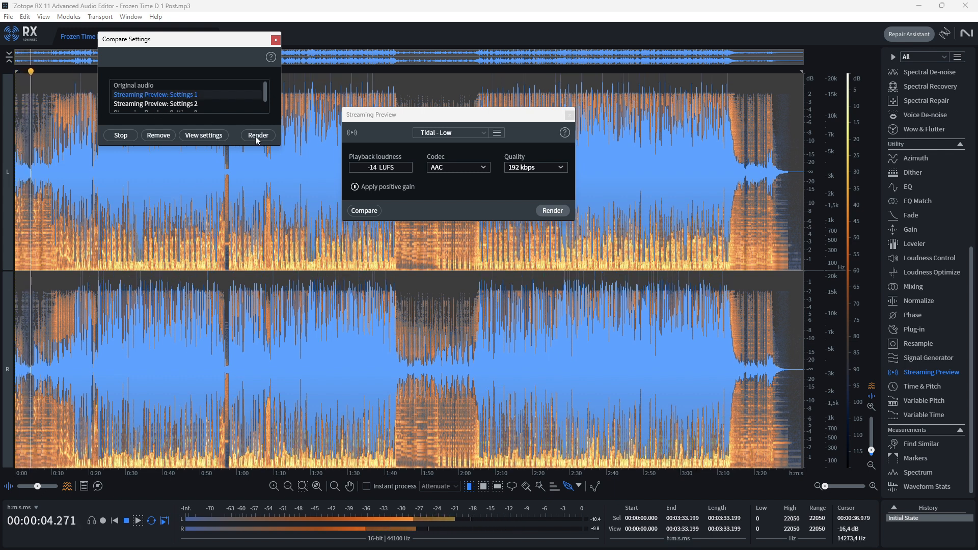
{"action": "left_click_drag", "start_coordinate": [273, 147], "coordinate": [273, 223]}
{"action": "left_click", "coordinate": [188, 104]}
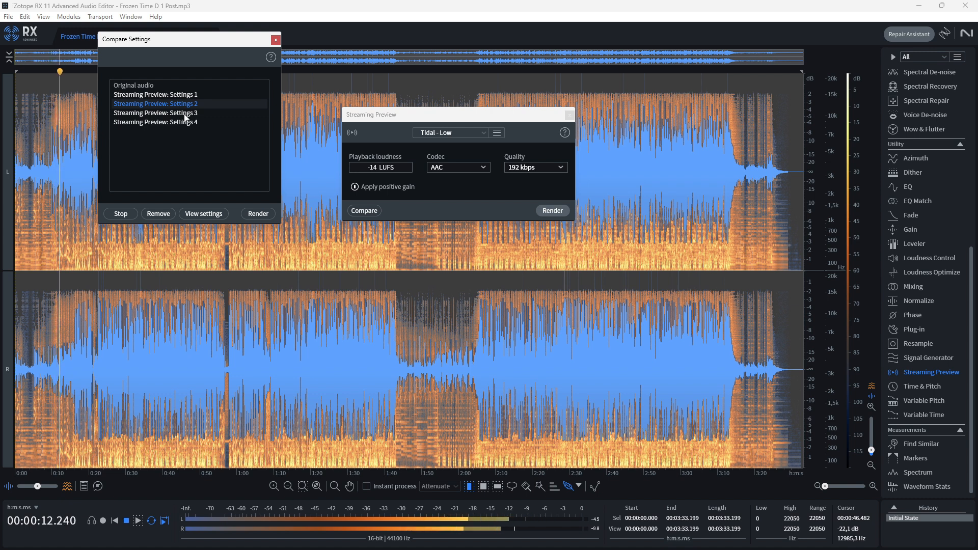
{"action": "left_click", "coordinate": [184, 114]}
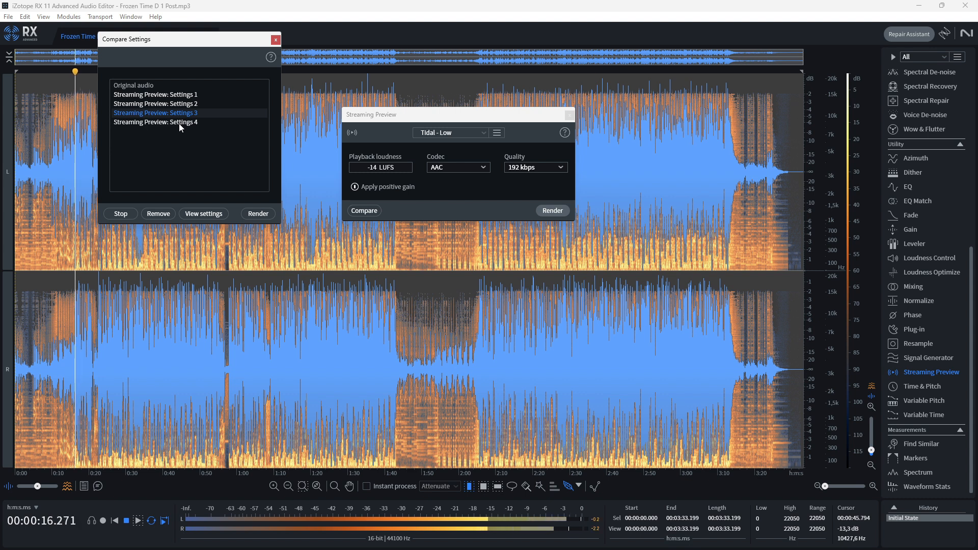
{"action": "left_click", "coordinate": [178, 123]}
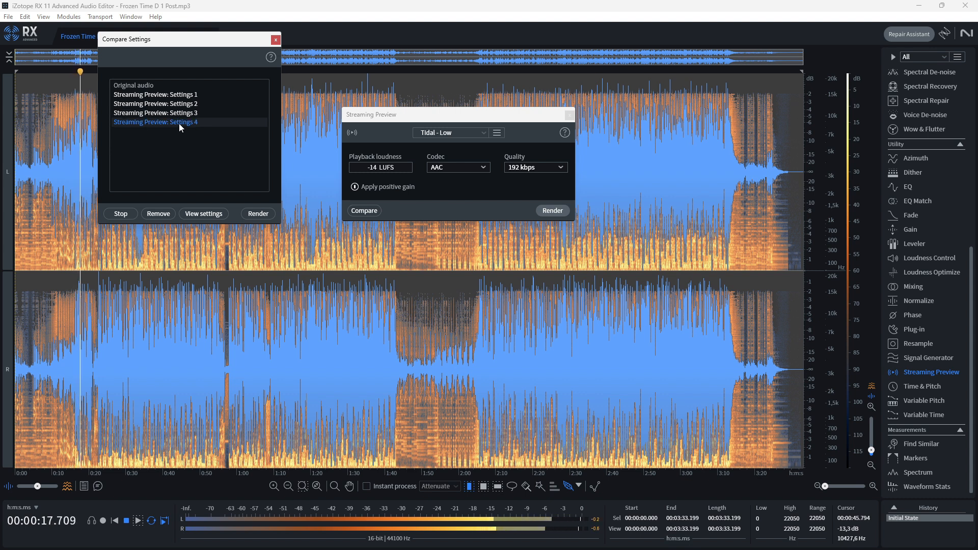
Step: Switch repeatedly between the original audio and the four Streaming Preview settings during playback to compare how they sound
{"action": "left_click", "coordinate": [179, 96]}
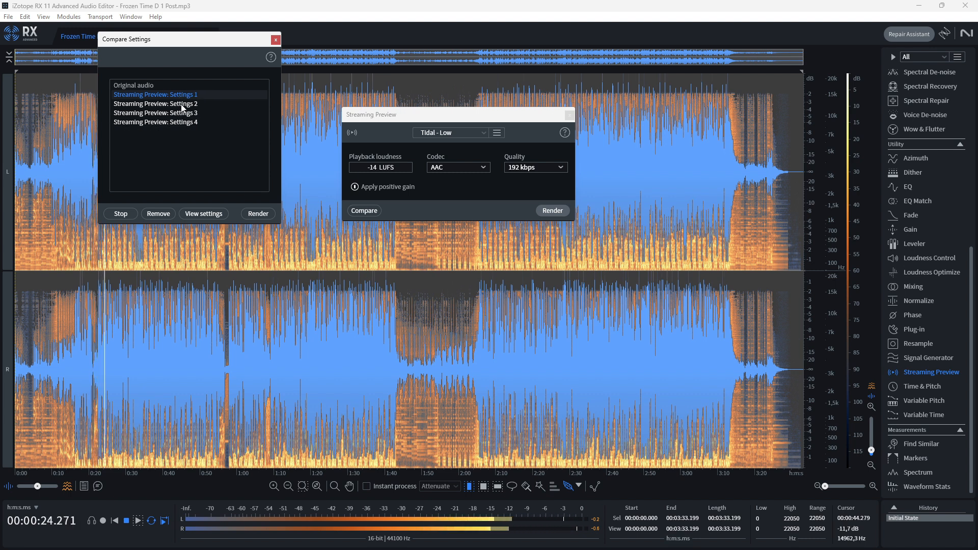
{"action": "left_click", "coordinate": [180, 104]}
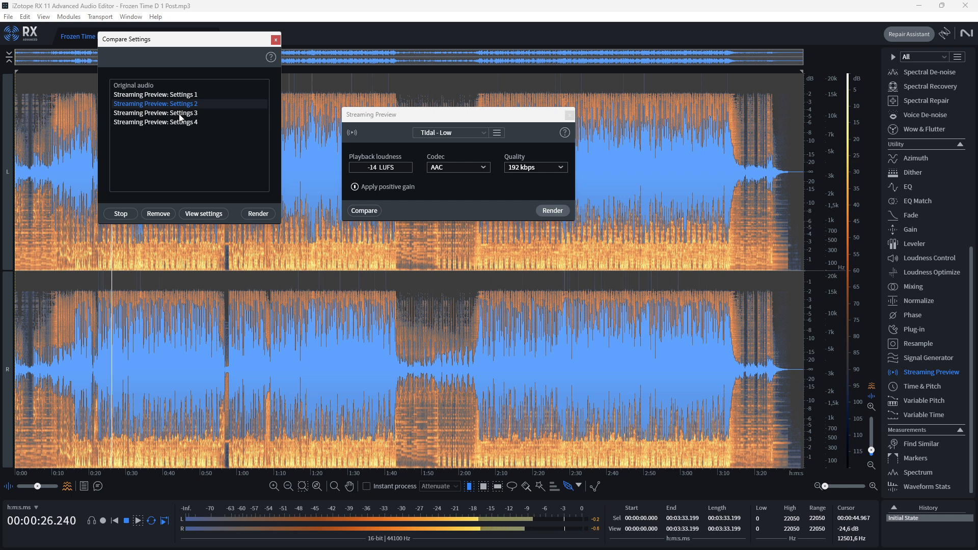
{"action": "left_click", "coordinate": [167, 83]}
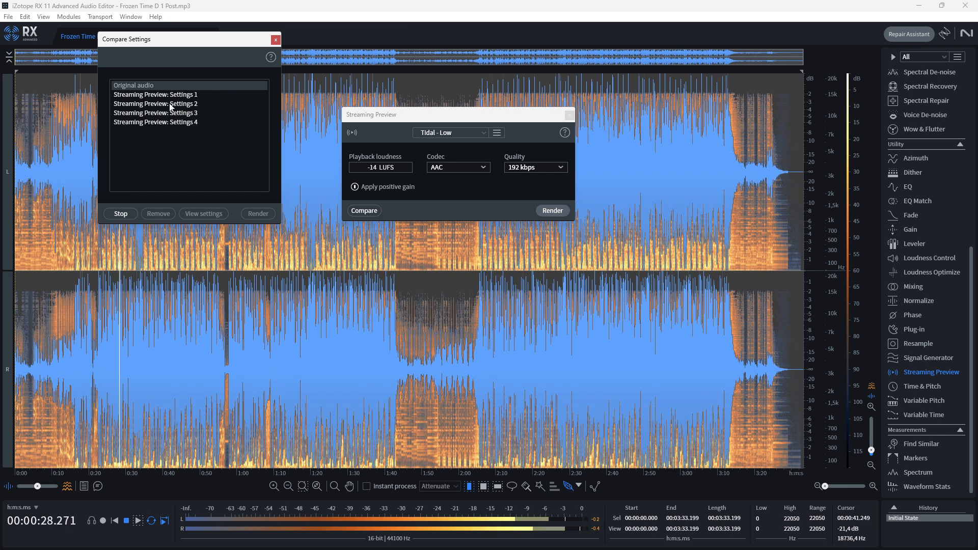
{"action": "left_click", "coordinate": [173, 104]}
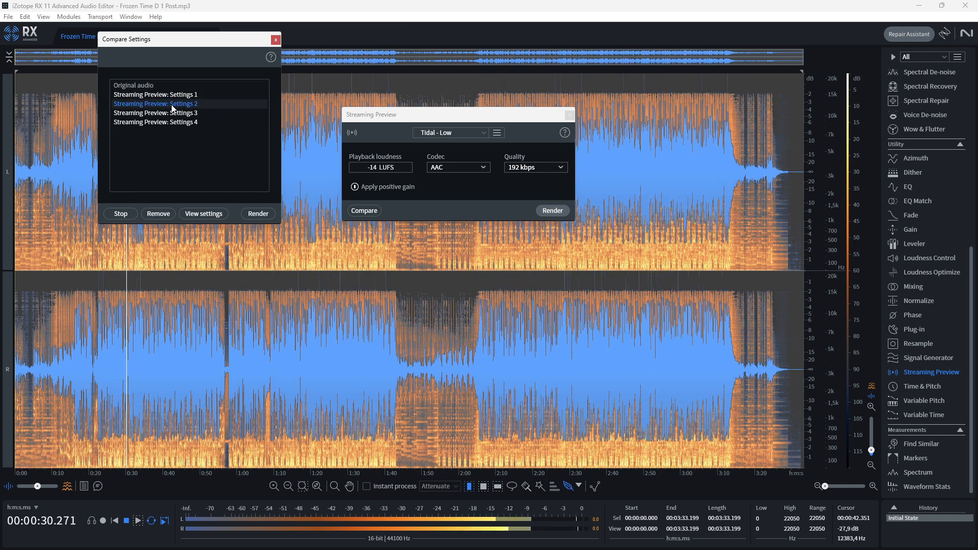
{"action": "left_click", "coordinate": [182, 114]}
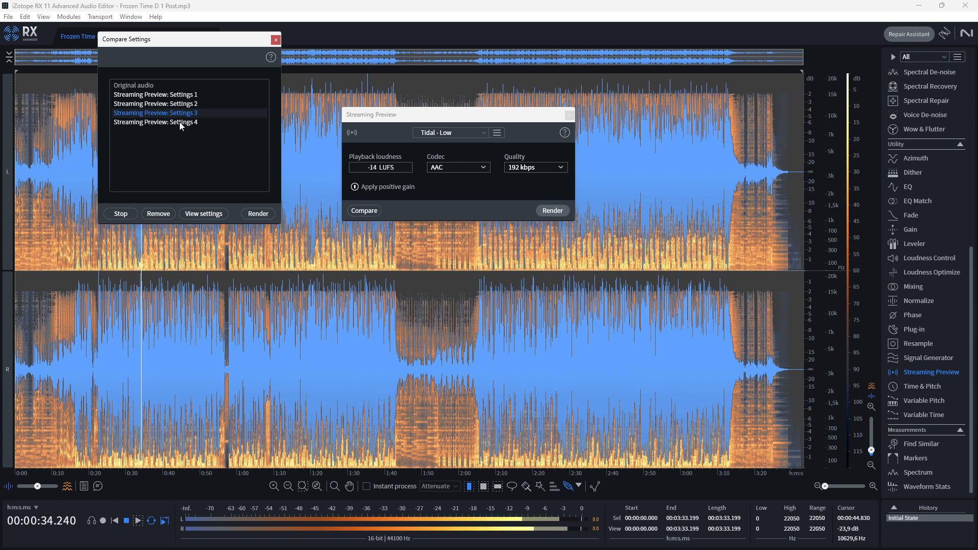
{"action": "left_click", "coordinate": [179, 123]}
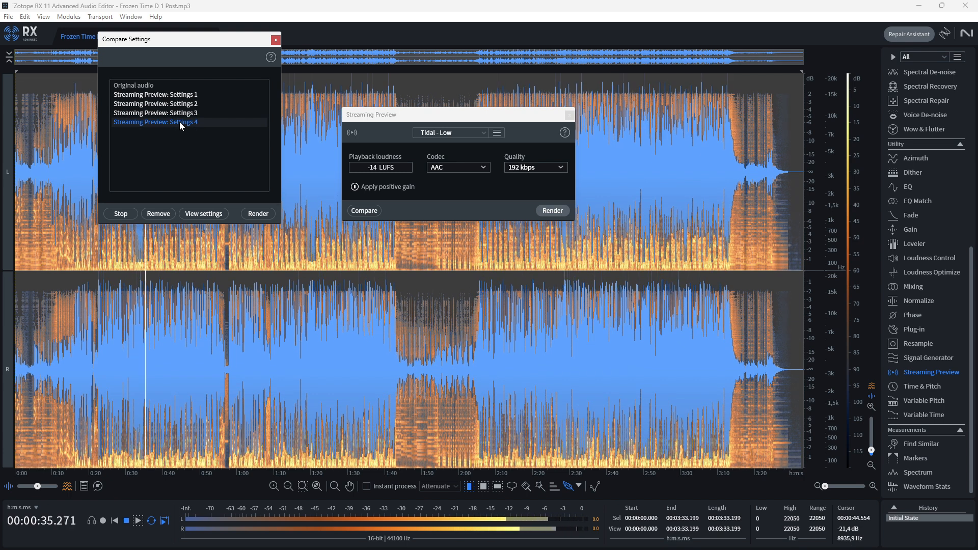
{"action": "left_click", "coordinate": [166, 94]}
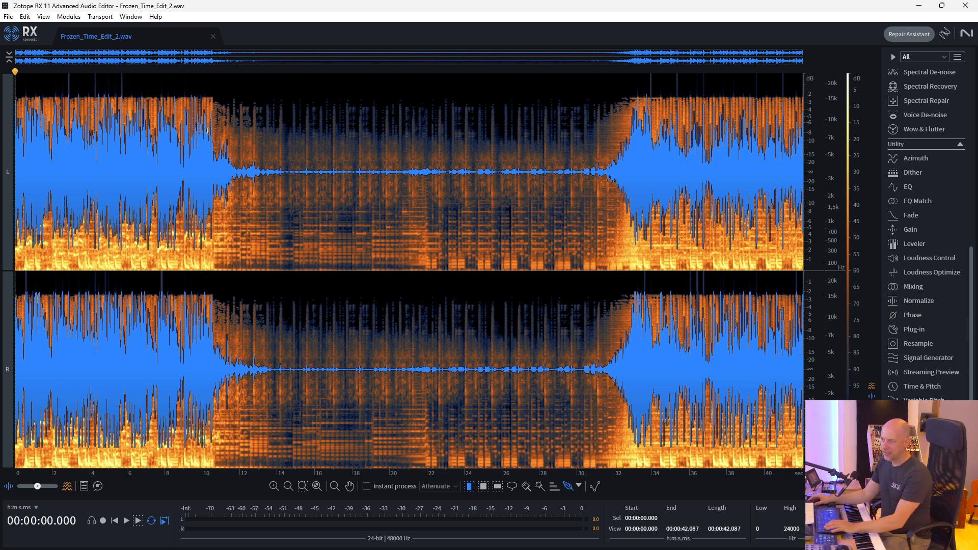
Step: Play Frozen_Time_Edit_2.wav from the start into the quiet middle passage and stop playback
{"action": "key", "text": "space"}
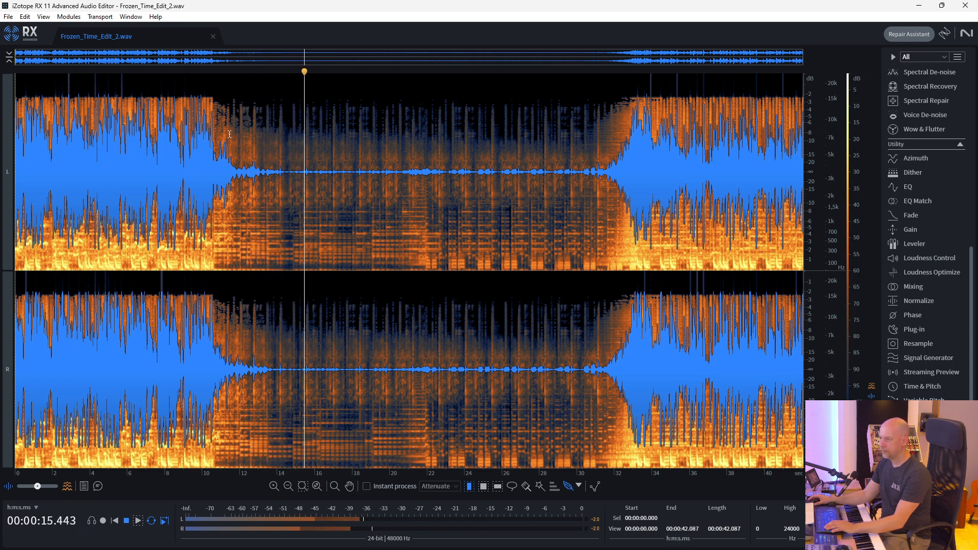
{"action": "key", "text": "space"}
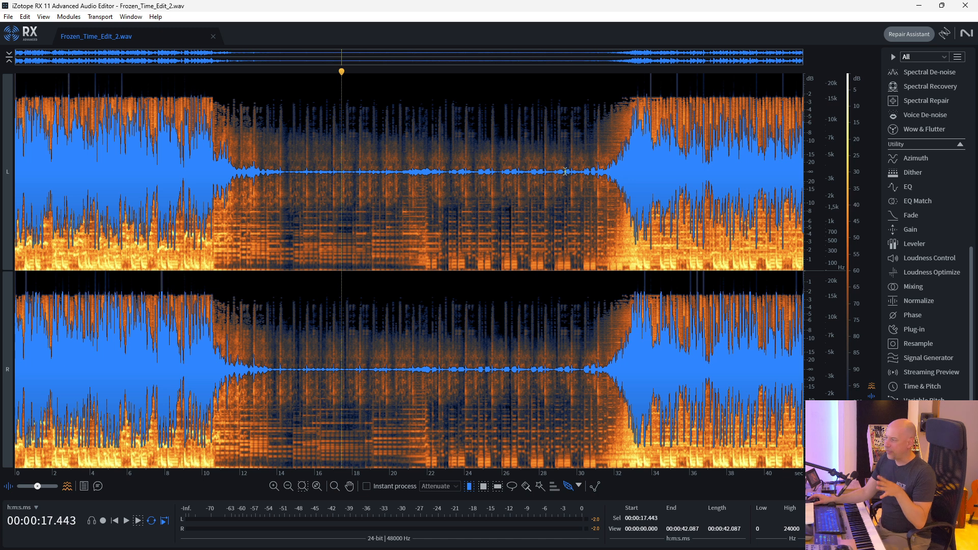
Step: Open Loudness Optimize, run Learn on the track, and render the optimization twice
{"action": "left_click", "coordinate": [919, 271]}
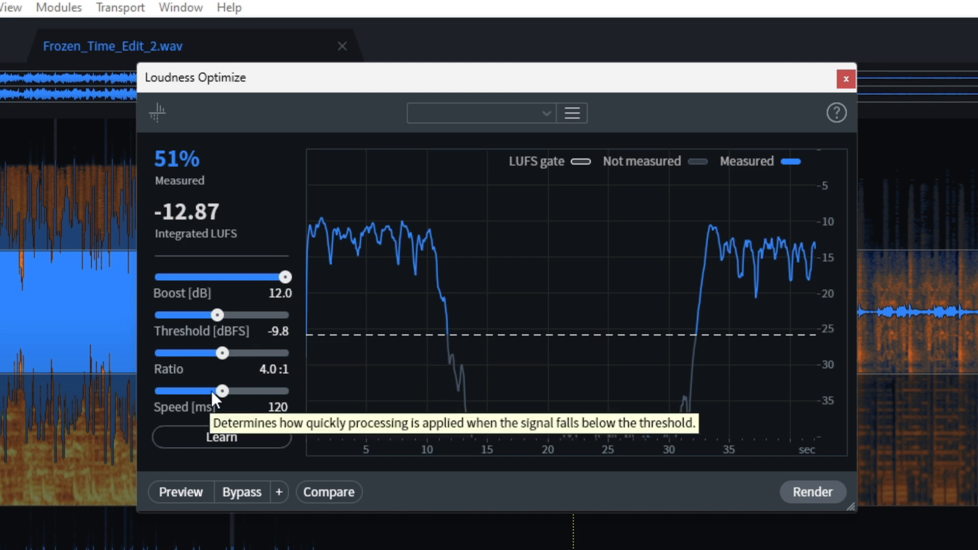
{"action": "left_click", "coordinate": [218, 435]}
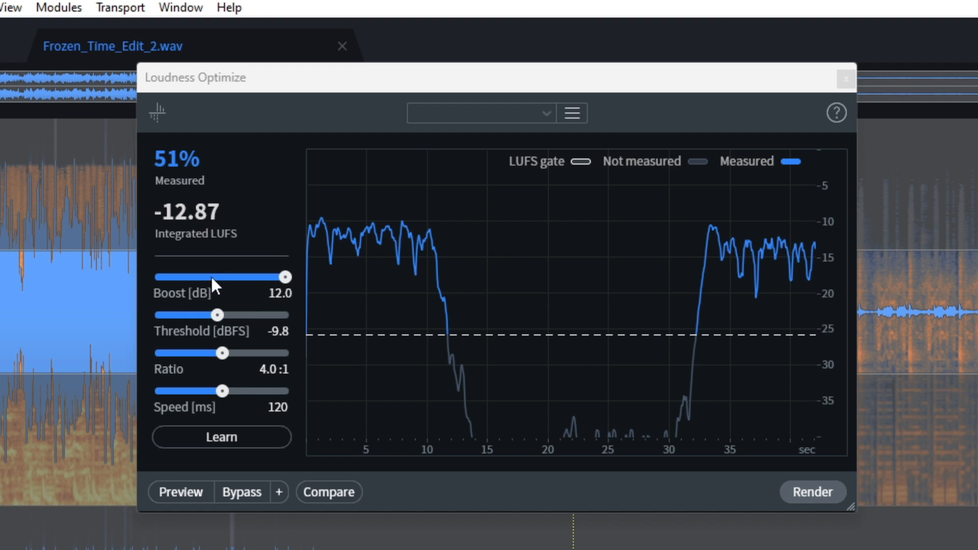
{"action": "left_click", "coordinate": [811, 485]}
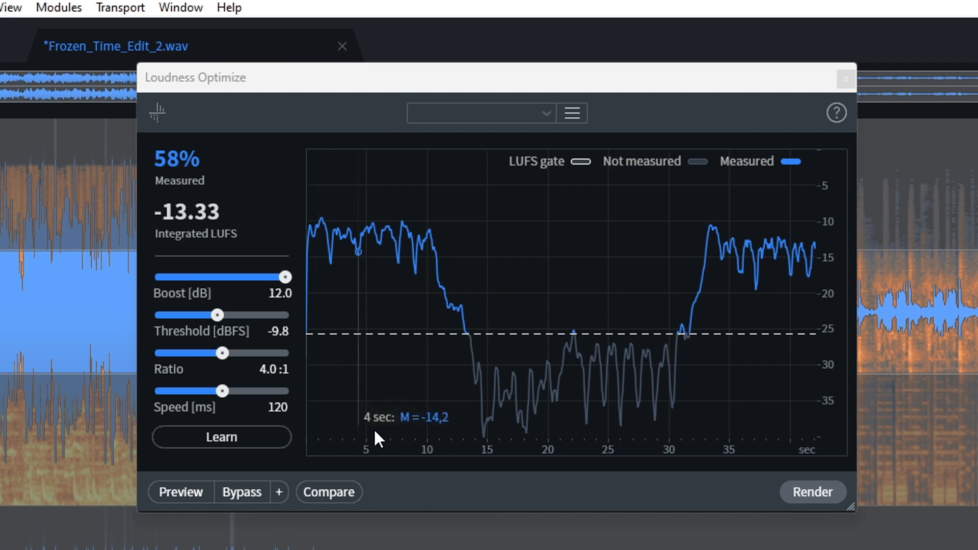
{"action": "left_click", "coordinate": [818, 494]}
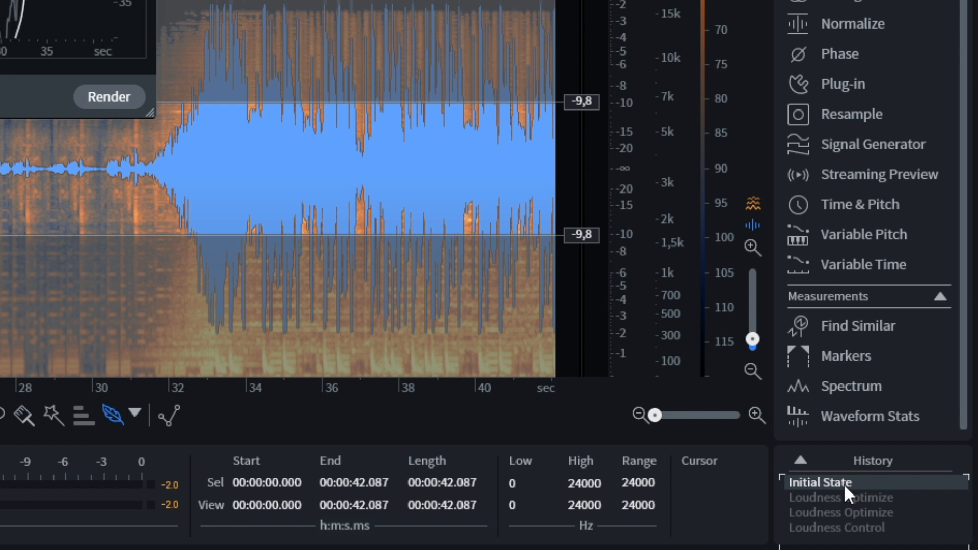
Step: Compare the history's Initial State with the Loudness Control result and close the Loudness Optimize window
{"action": "left_click", "coordinate": [914, 518]}
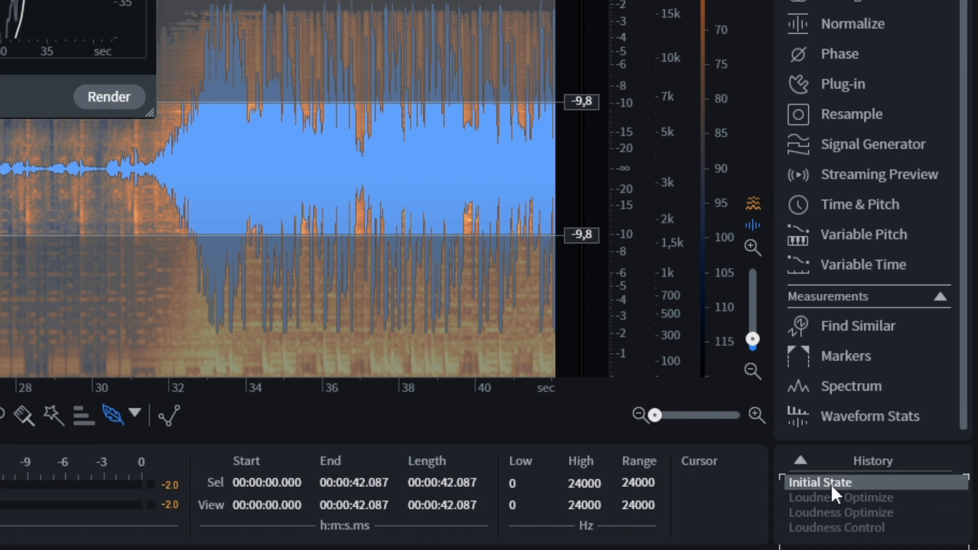
{"action": "left_click", "coordinate": [812, 525]}
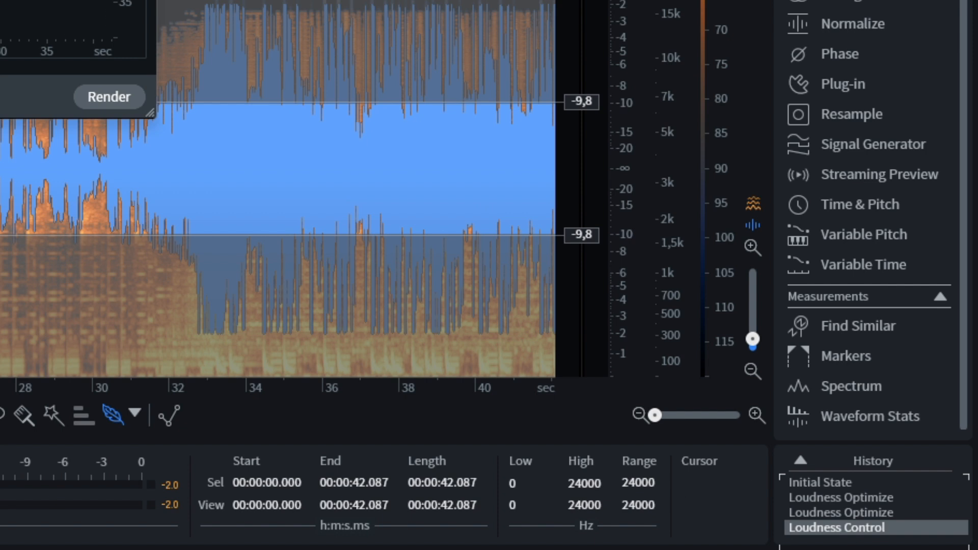
{"action": "key", "text": "Escape"}
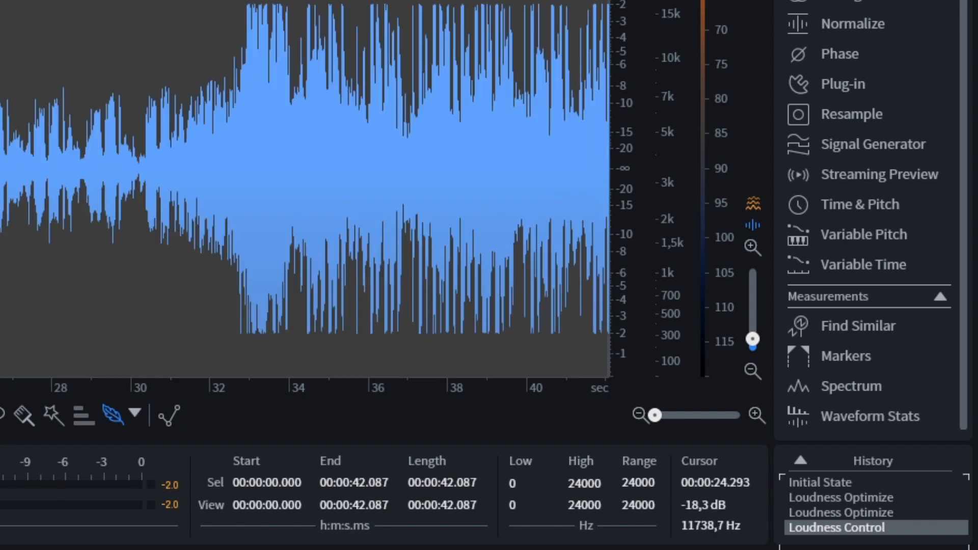
Step: Alternate repeatedly between the Initial State and Loudness Control history entries during playback, ending on Loudness Control
{"action": "left_click", "coordinate": [838, 486]}
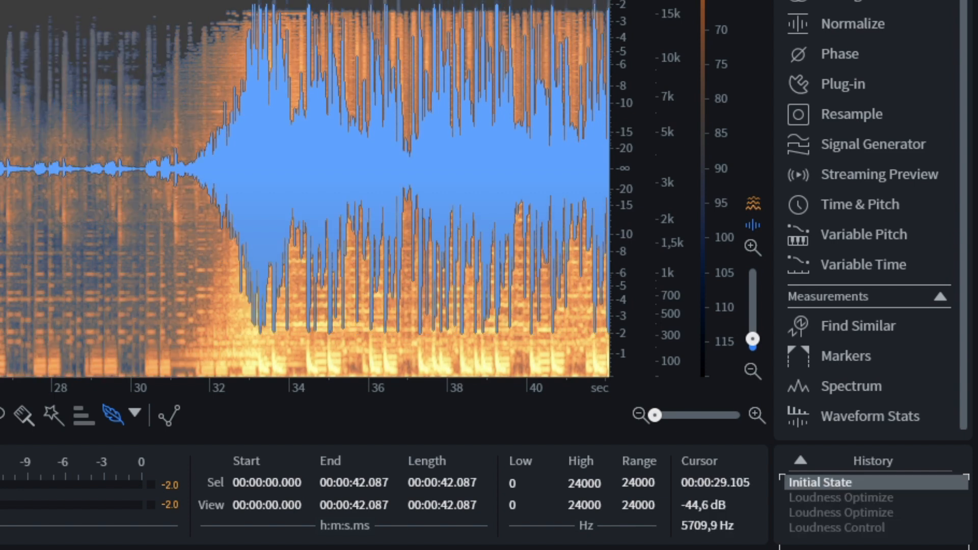
{"action": "left_click", "coordinate": [825, 528]}
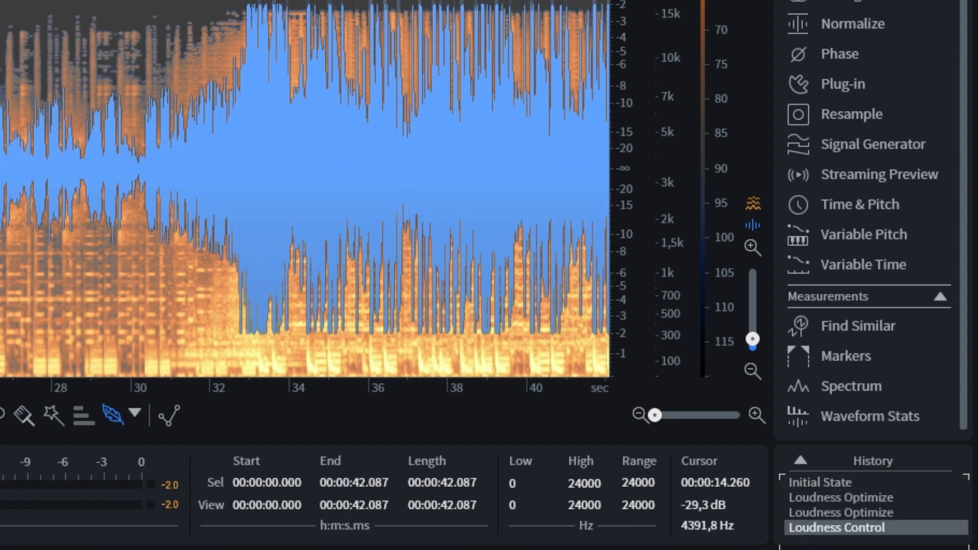
{"action": "left_click", "coordinate": [832, 481]}
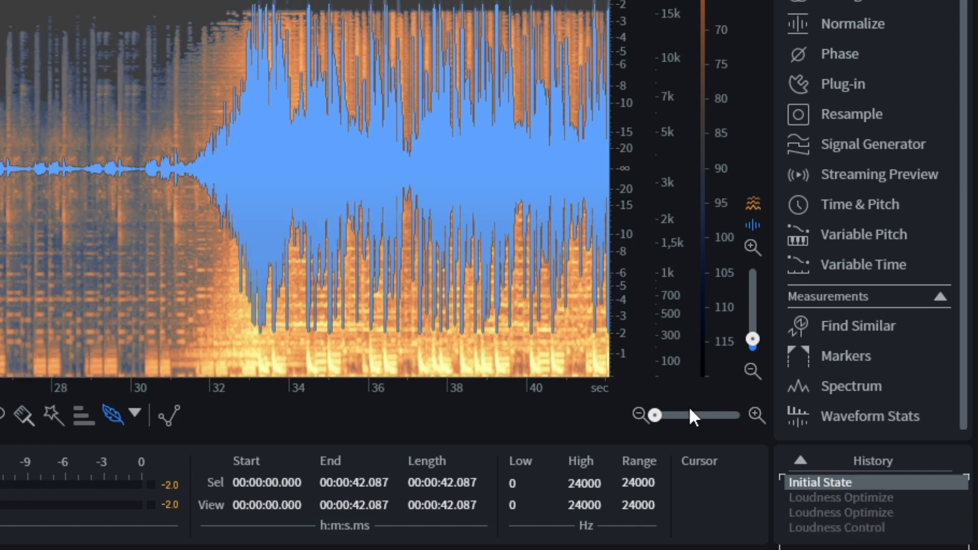
{"action": "left_click", "coordinate": [847, 526]}
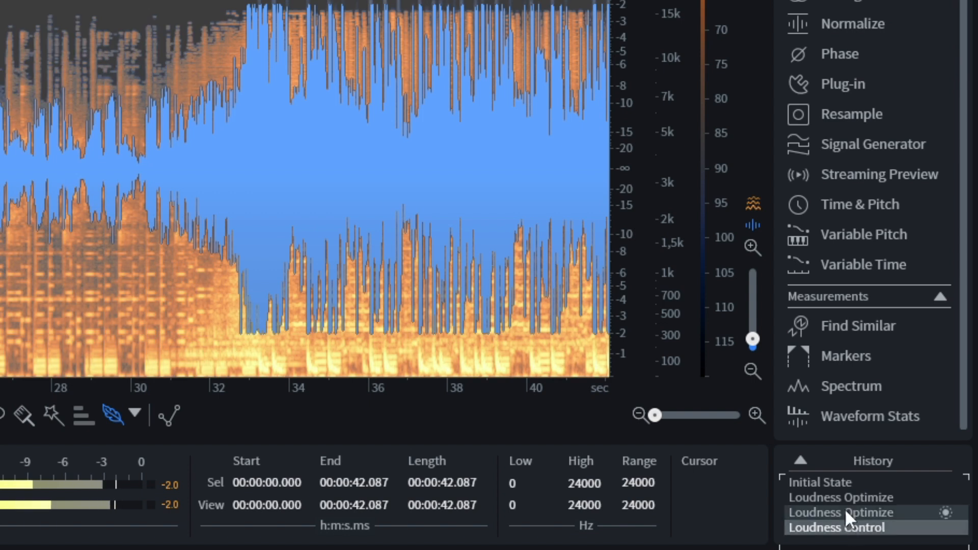
{"action": "left_click", "coordinate": [836, 481]}
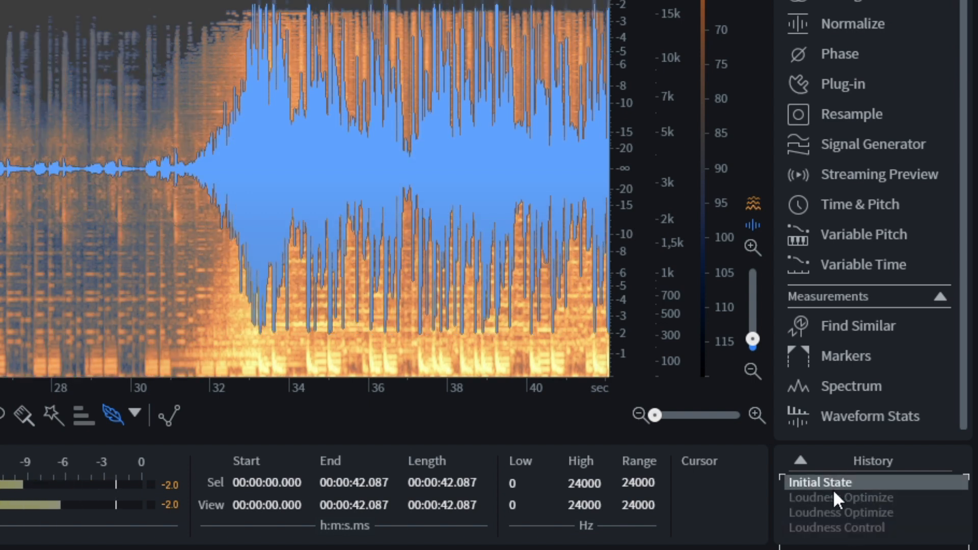
{"action": "left_click", "coordinate": [842, 528]}
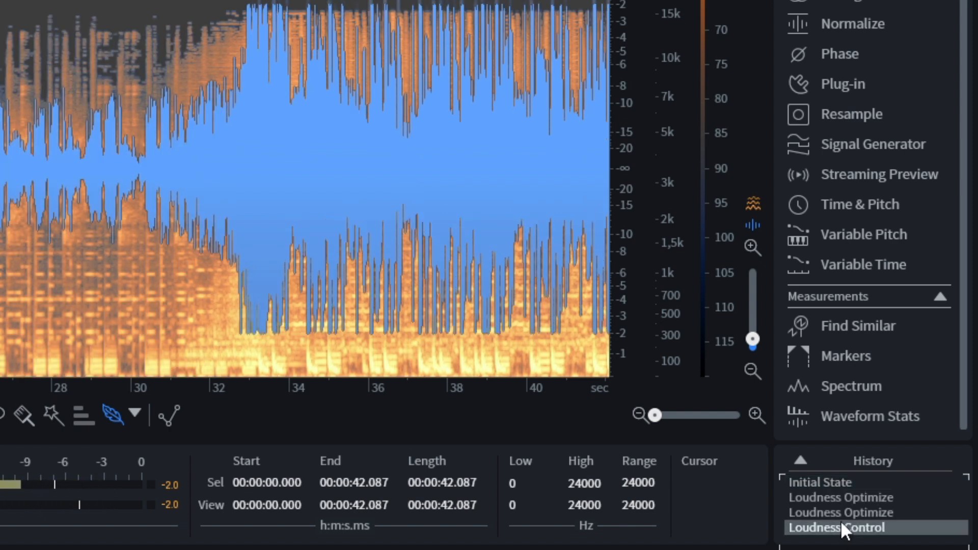
{"action": "left_click", "coordinate": [835, 481]}
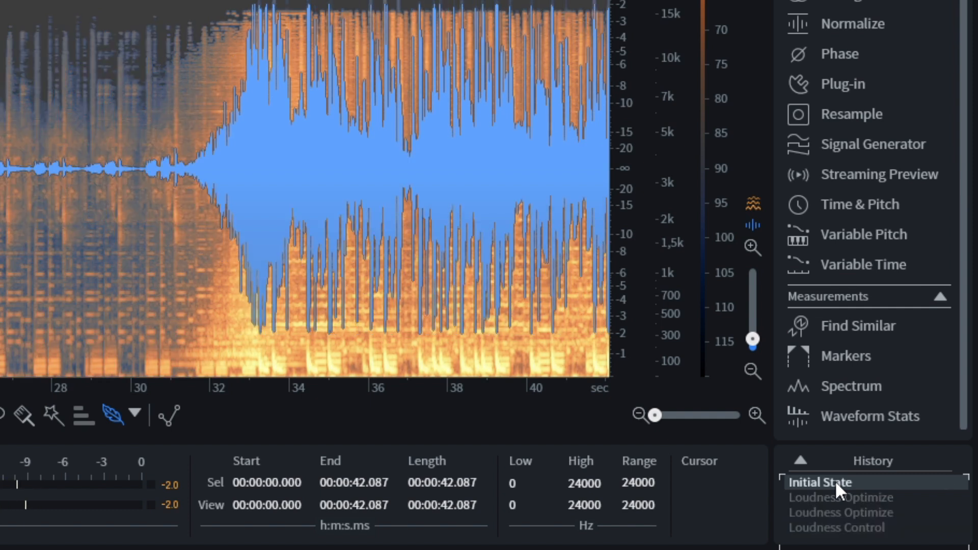
{"action": "left_click", "coordinate": [830, 527]}
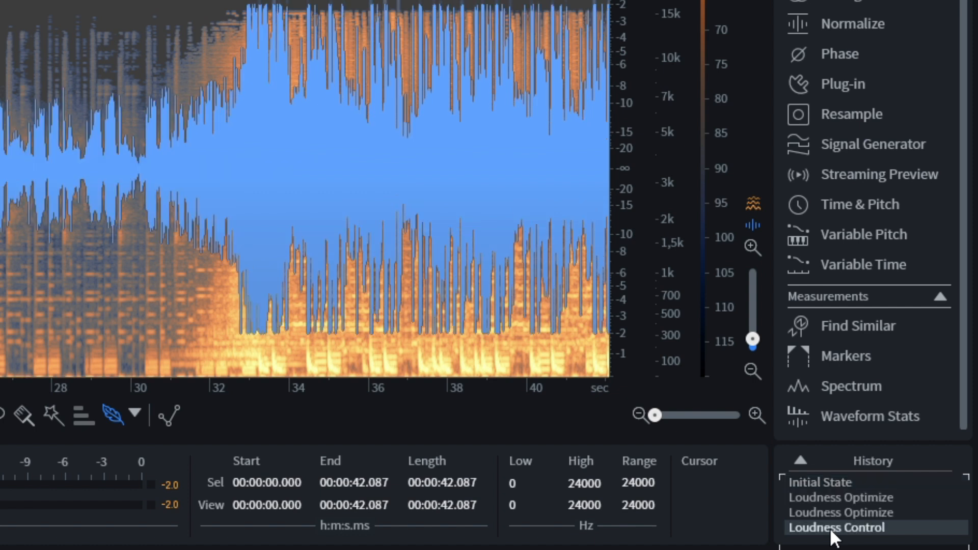
{"action": "left_click", "coordinate": [820, 478]}
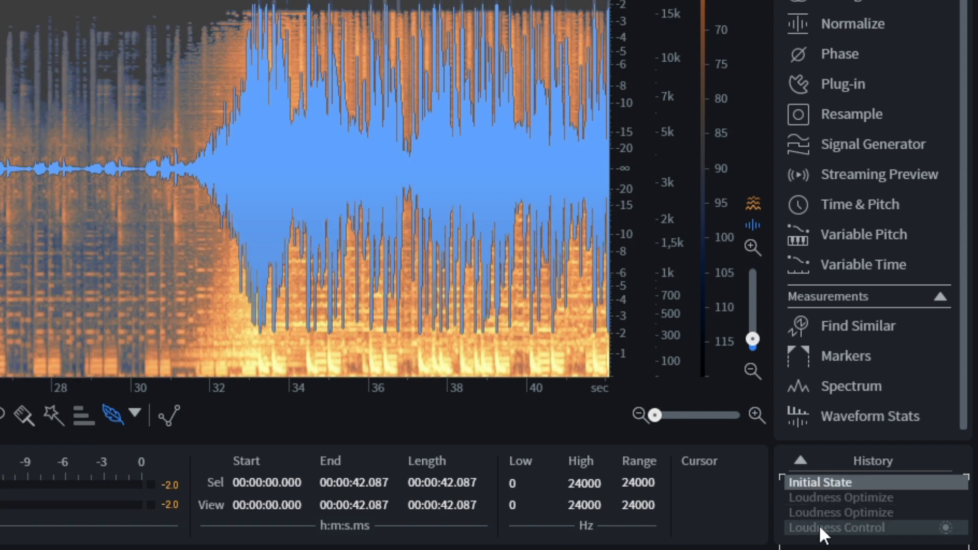
{"action": "left_click", "coordinate": [817, 524]}
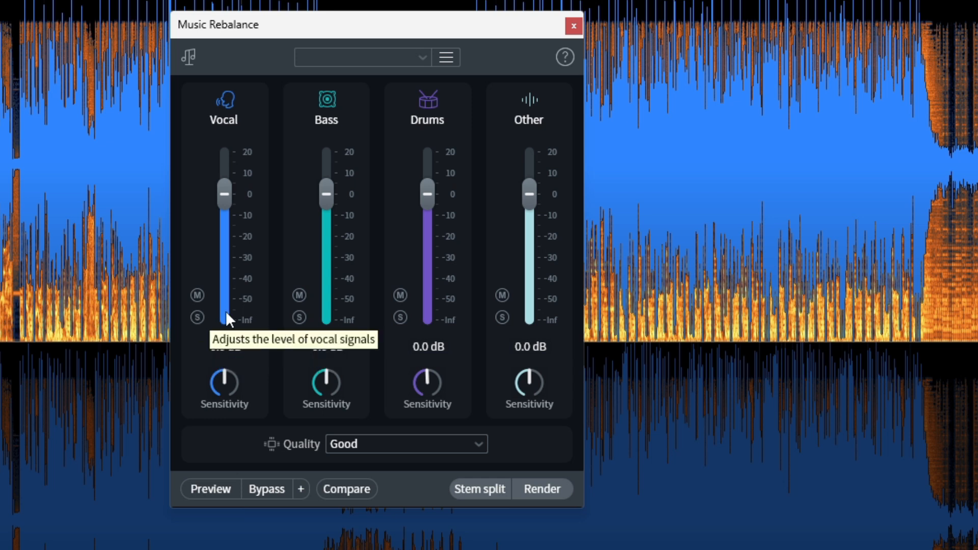
Step: Preview Music Rebalance on the song, audition strongly lowered vocals and bass, and set Vocal to 1.3 dB and Bass to -0.9 dB
{"action": "left_click", "coordinate": [218, 488]}
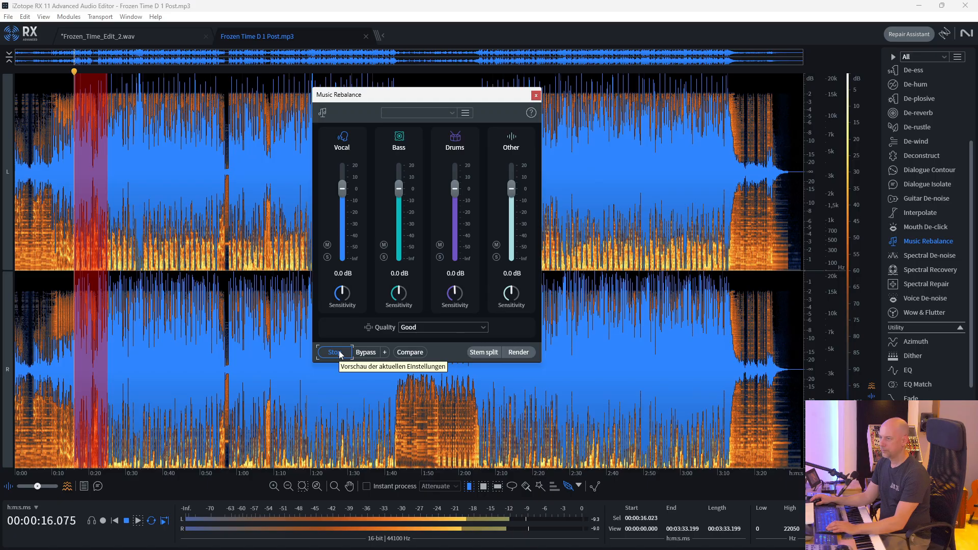
{"action": "left_click_drag", "start_coordinate": [343, 188], "coordinate": [342, 222]}
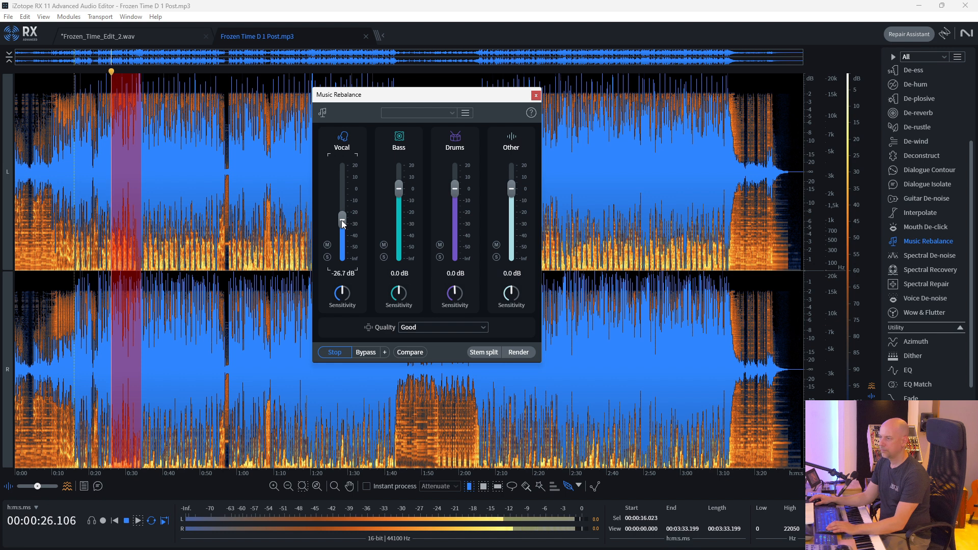
{"action": "left_click_drag", "start_coordinate": [343, 221], "coordinate": [401, 222]}
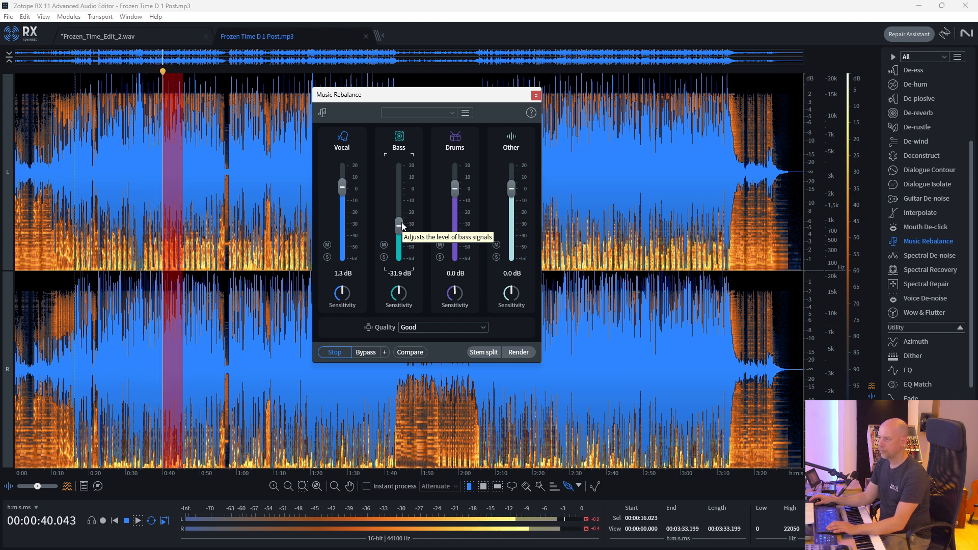
{"action": "left_click_drag", "start_coordinate": [403, 226], "coordinate": [414, 187]}
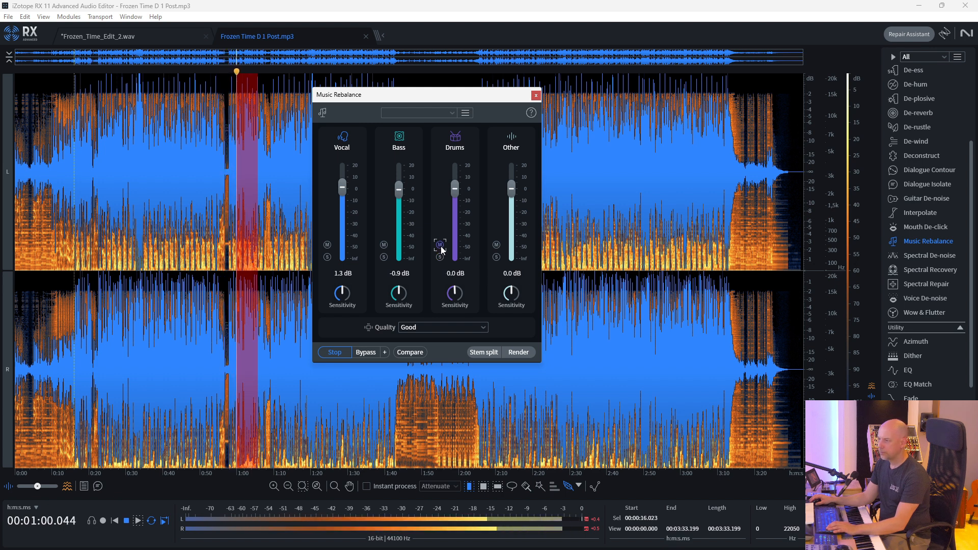
Step: Audition the mix with the drums muted, unmute them, and set Other to -11.4 dB before stopping the preview
{"action": "left_click", "coordinate": [441, 247]}
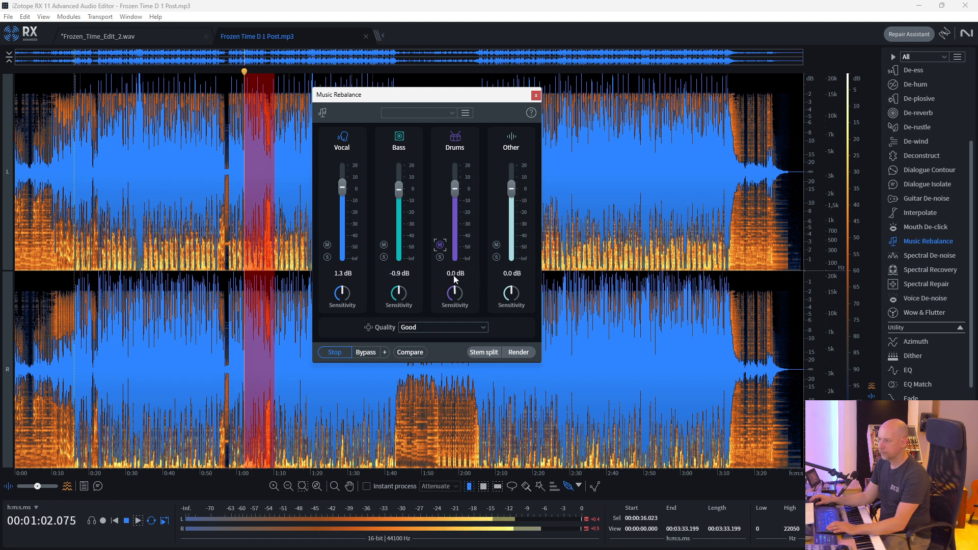
{"action": "left_click", "coordinate": [441, 246]}
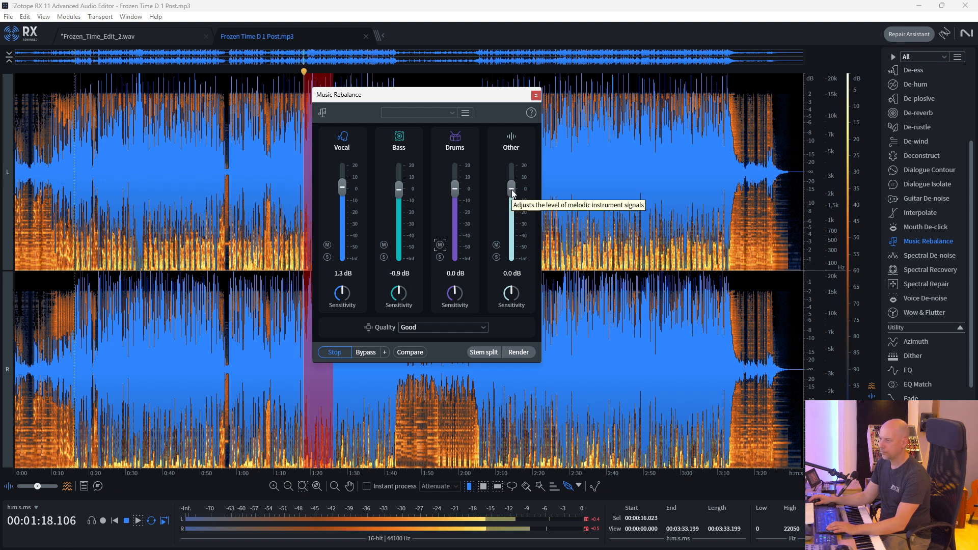
{"action": "left_click_drag", "start_coordinate": [511, 187], "coordinate": [512, 203]}
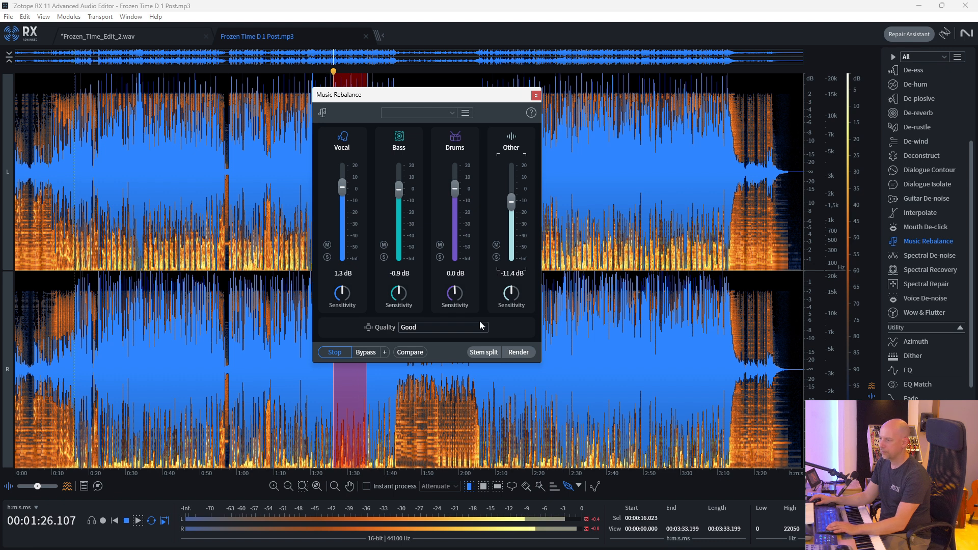
{"action": "left_click", "coordinate": [336, 353]}
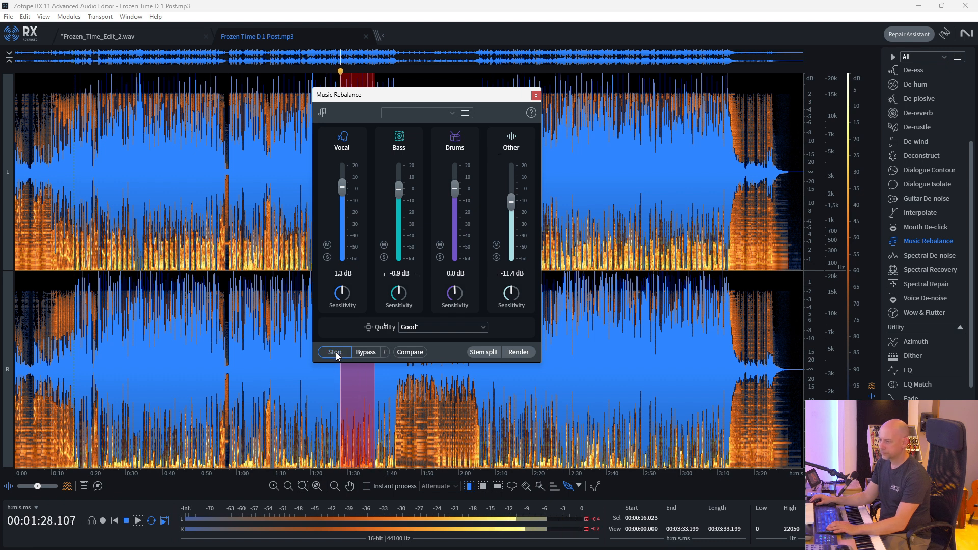
Step: Check the Music Rebalance quality options, start a stem split of the song at Good quality, and cancel it
{"action": "left_click", "coordinate": [438, 329]}
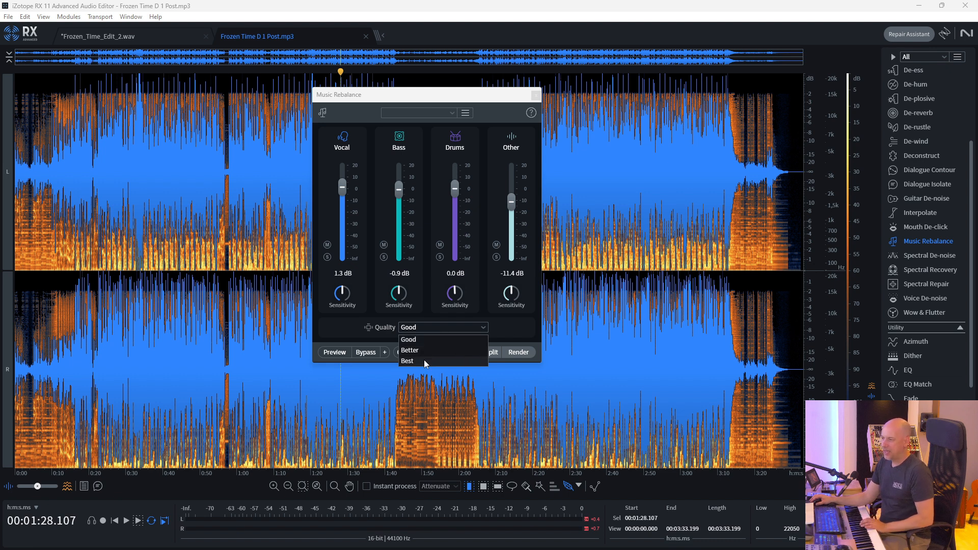
{"action": "left_click", "coordinate": [515, 326]}
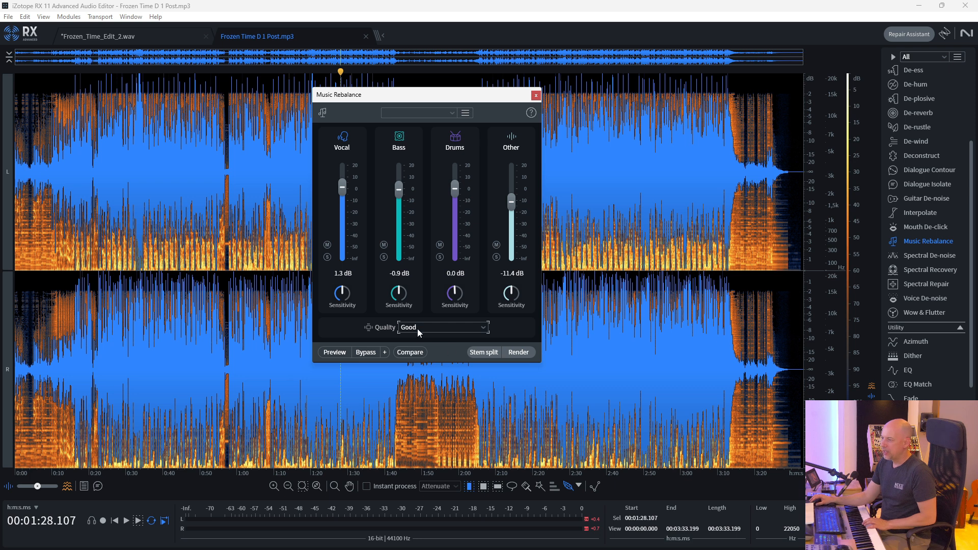
{"action": "left_click", "coordinate": [489, 353]}
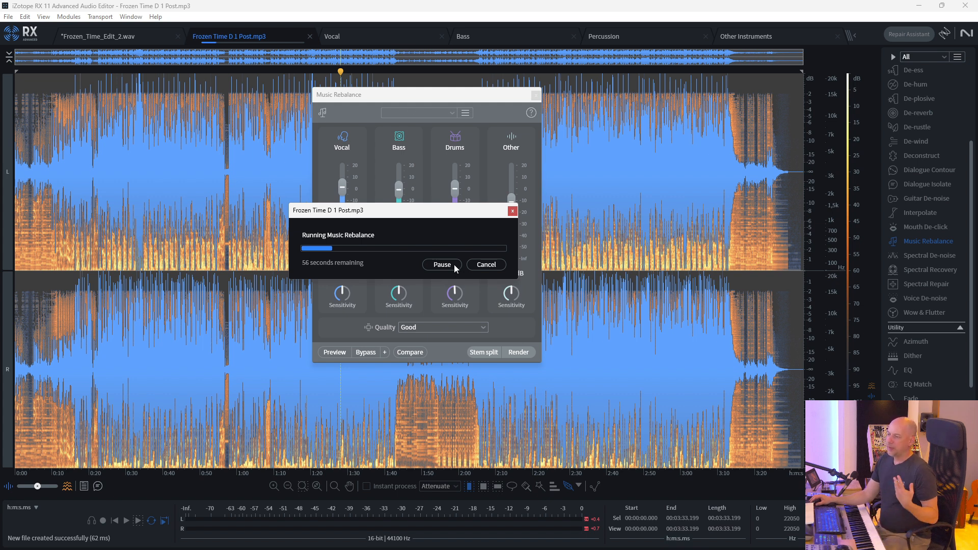
{"action": "left_click", "coordinate": [485, 265]}
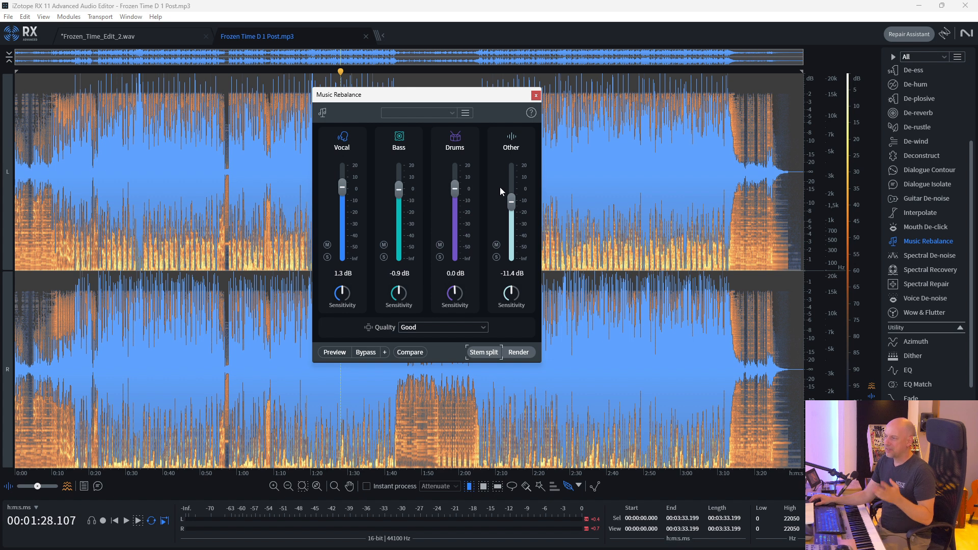
{"action": "left_click_drag", "start_coordinate": [342, 187], "coordinate": [340, 196]}
{"action": "left_click_drag", "start_coordinate": [402, 190], "coordinate": [401, 196]}
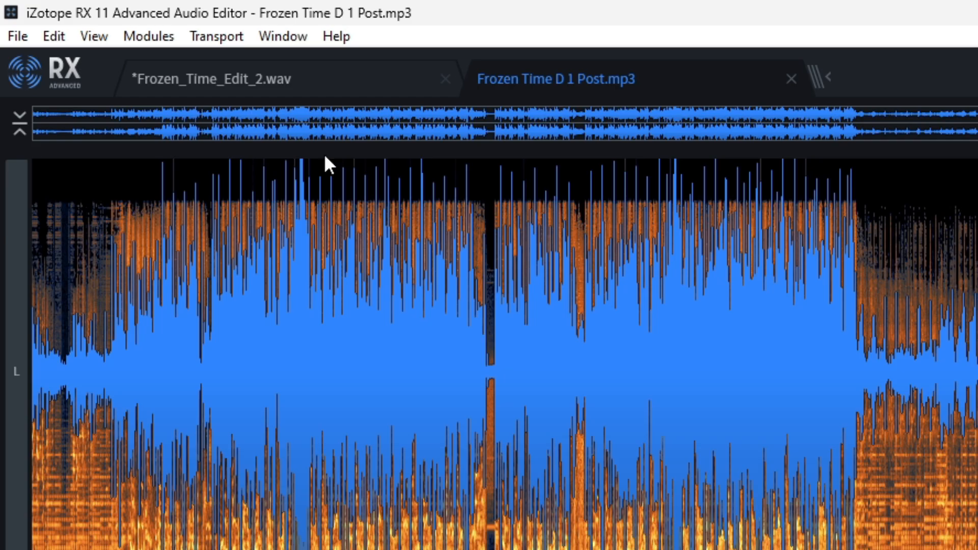
Step: Switch the song's channel mode from Left / Right to Mid / Side
{"action": "left_click", "coordinate": [98, 36]}
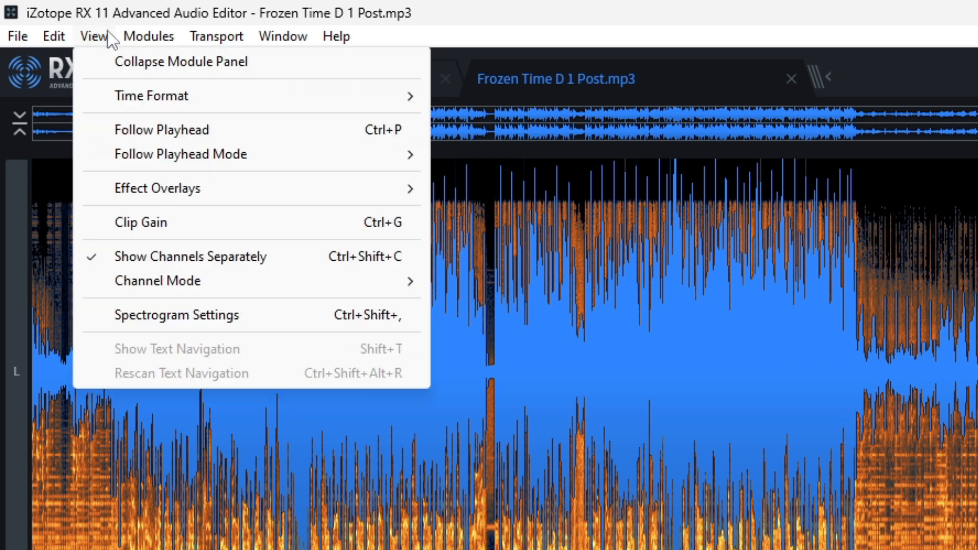
{"action": "mouse_move", "coordinate": [271, 289]}
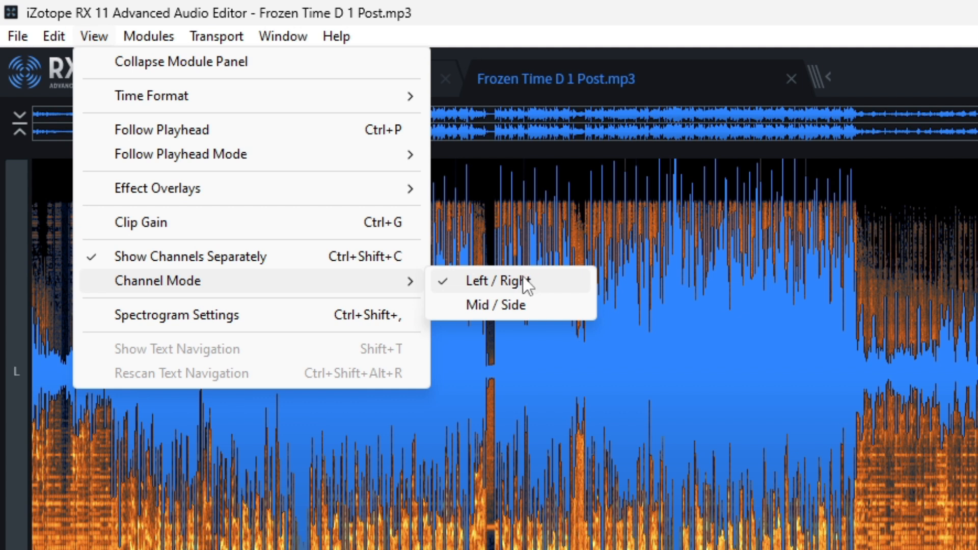
{"action": "left_click", "coordinate": [516, 304]}
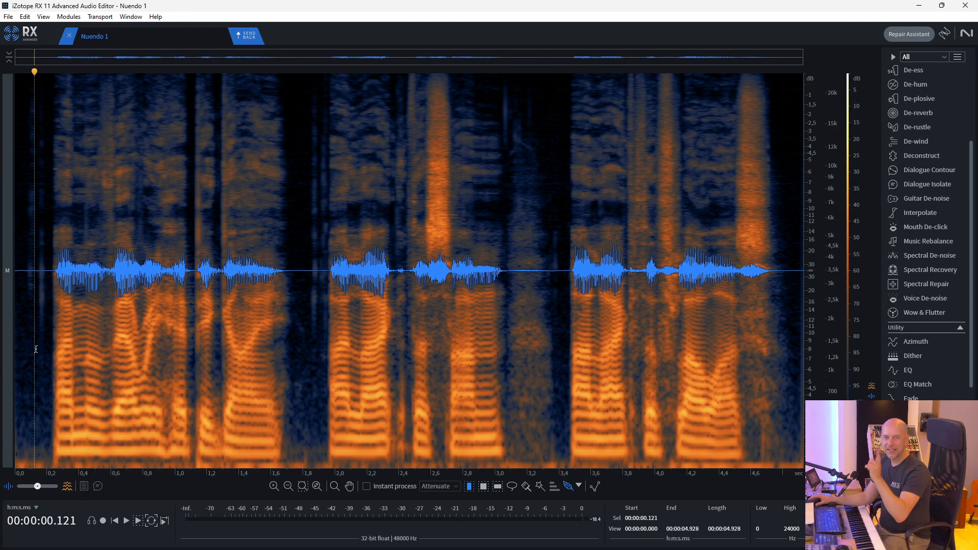
Step: Play the dialogue clip, open Dialogue Contour and select the whole clip for editing in it
{"action": "key", "text": "space"}
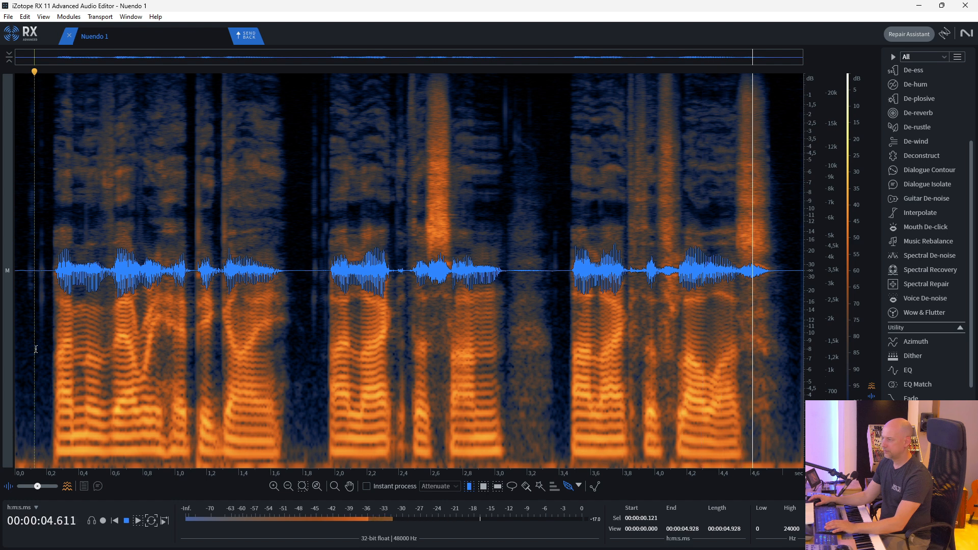
{"action": "left_click", "coordinate": [935, 172]}
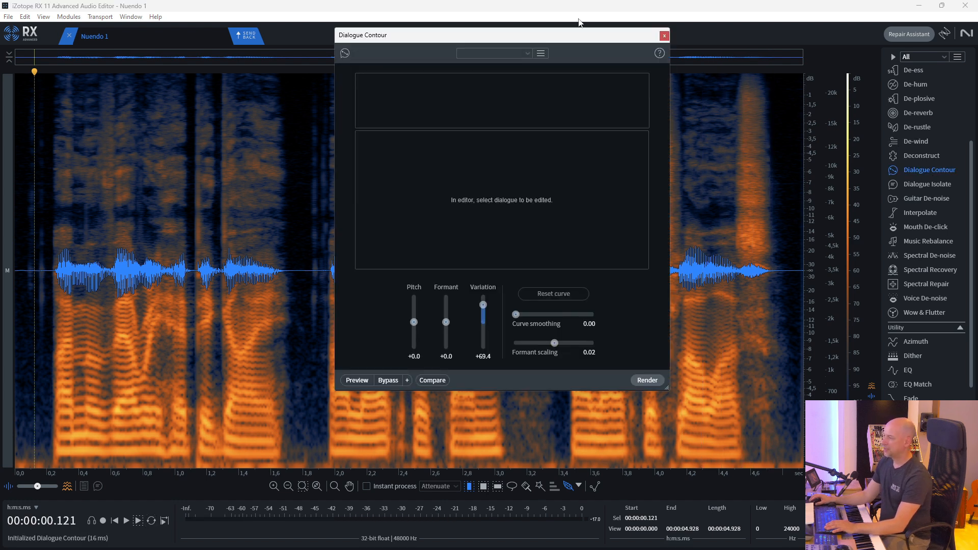
{"action": "left_click_drag", "start_coordinate": [569, 39], "coordinate": [359, 86]}
{"action": "double_click", "coordinate": [71, 225]}
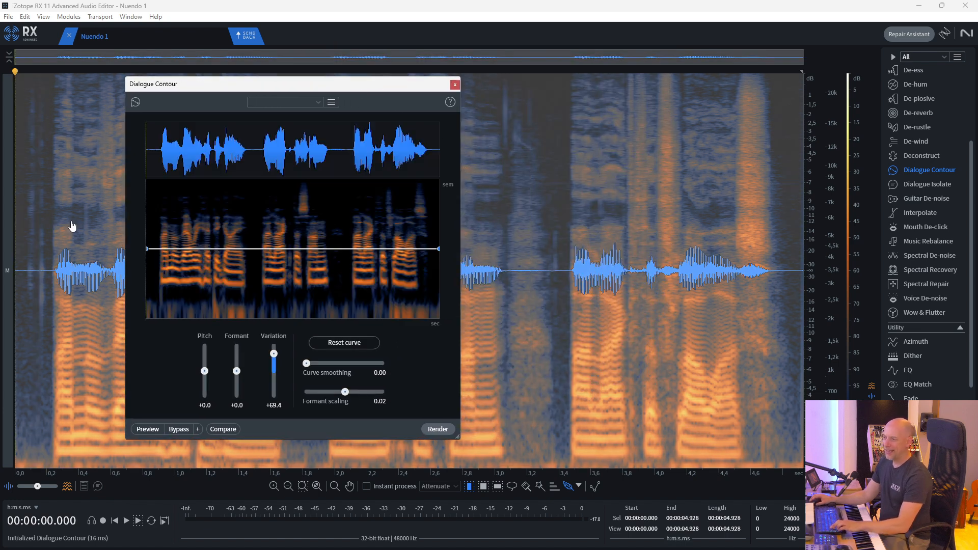
{"action": "left_click_drag", "start_coordinate": [232, 82], "coordinate": [218, 83]}
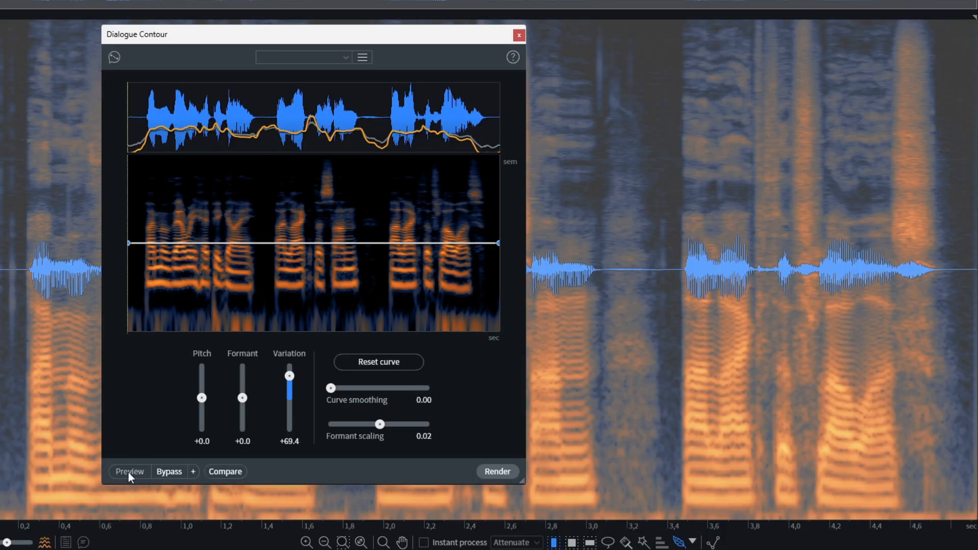
Step: Preview the dialogue's current contour settings, set Variation to +4.1 and preview the clip again for comparison
{"action": "left_click", "coordinate": [130, 472]}
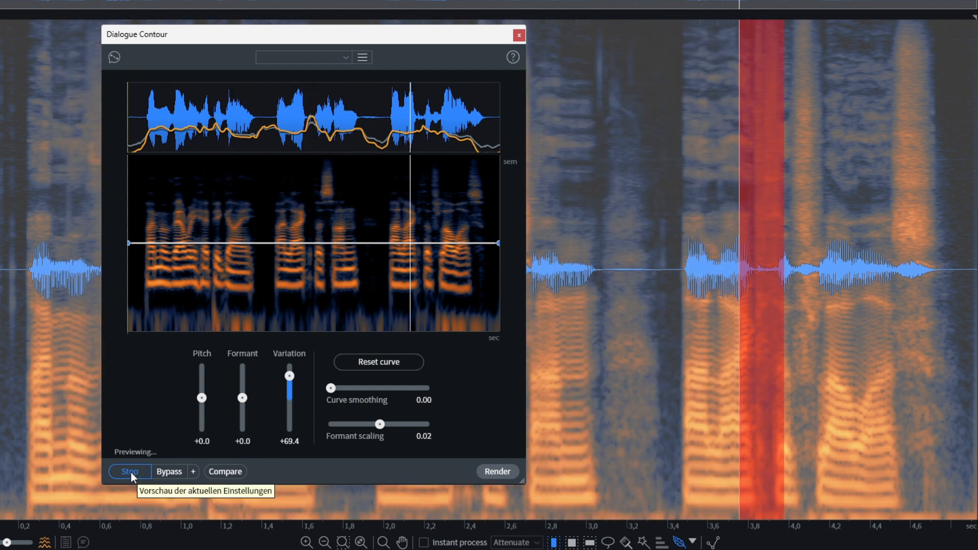
{"action": "mouse_move", "coordinate": [289, 376]}
{"action": "left_mouse_down"}
{"action": "mouse_move", "coordinate": [286, 403]}
{"action": "mouse_move", "coordinate": [289, 395]}
{"action": "left_mouse_up"}
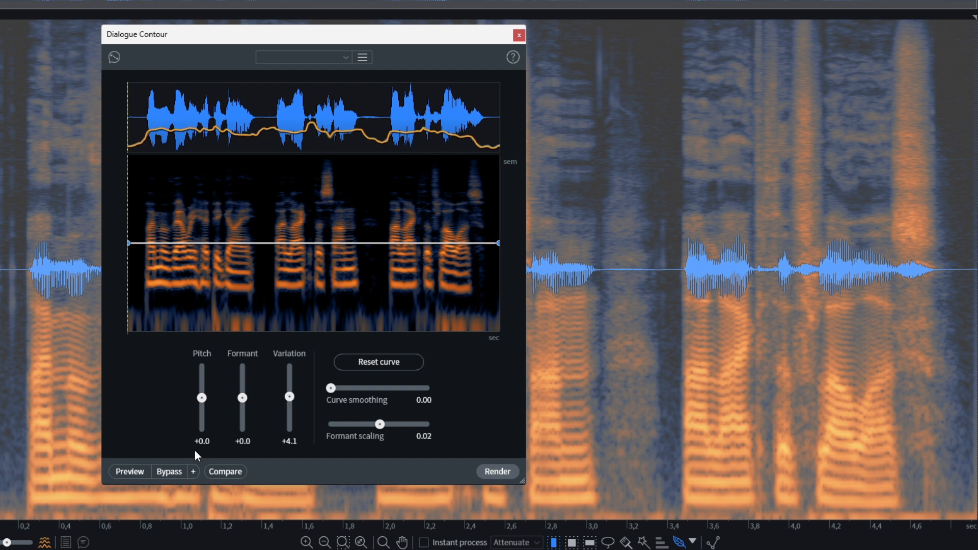
{"action": "left_click", "coordinate": [127, 475]}
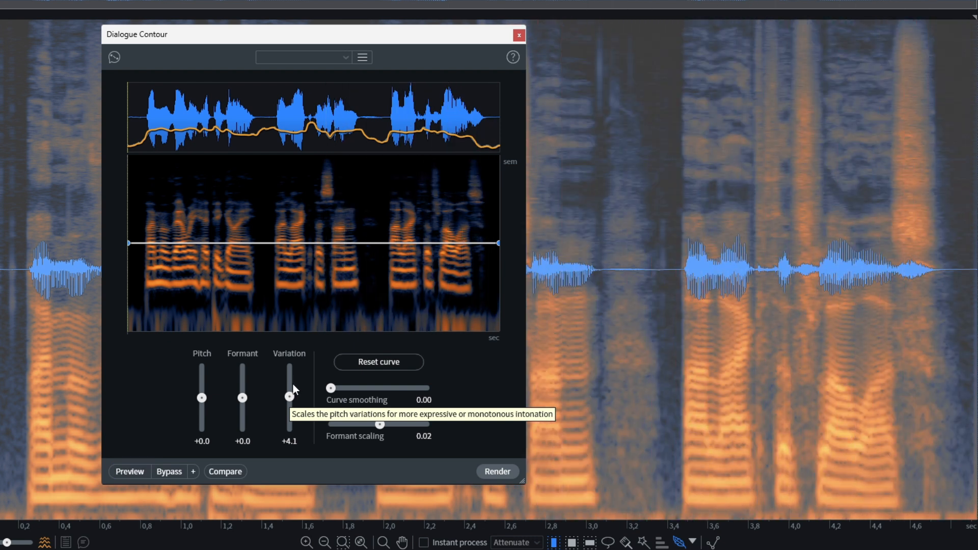
Step: Preview the dialogue with Variation at -100.0, and again with Pitch lowered to -2.1
{"action": "left_click_drag", "start_coordinate": [289, 397], "coordinate": [288, 446]}
{"action": "left_click", "coordinate": [121, 473]}
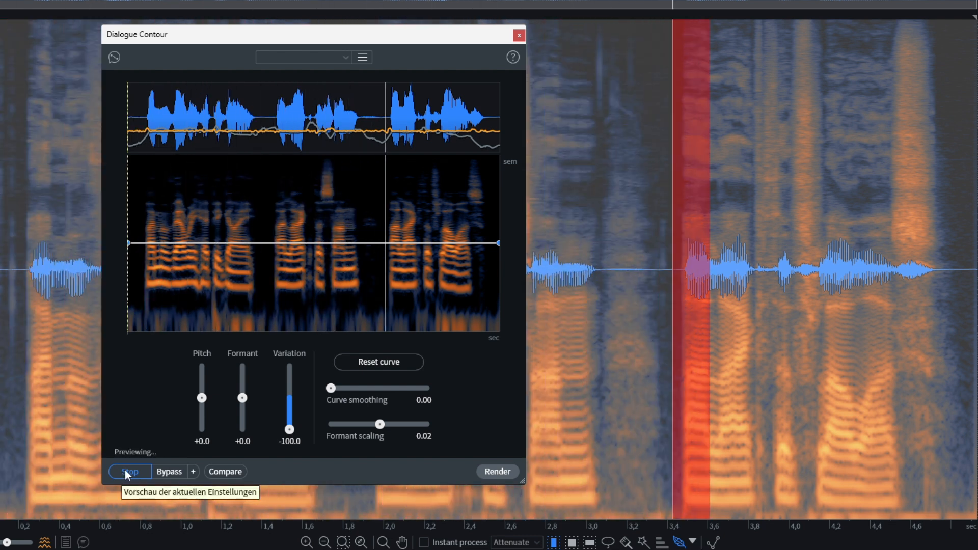
{"action": "left_click_drag", "start_coordinate": [203, 400], "coordinate": [205, 403]}
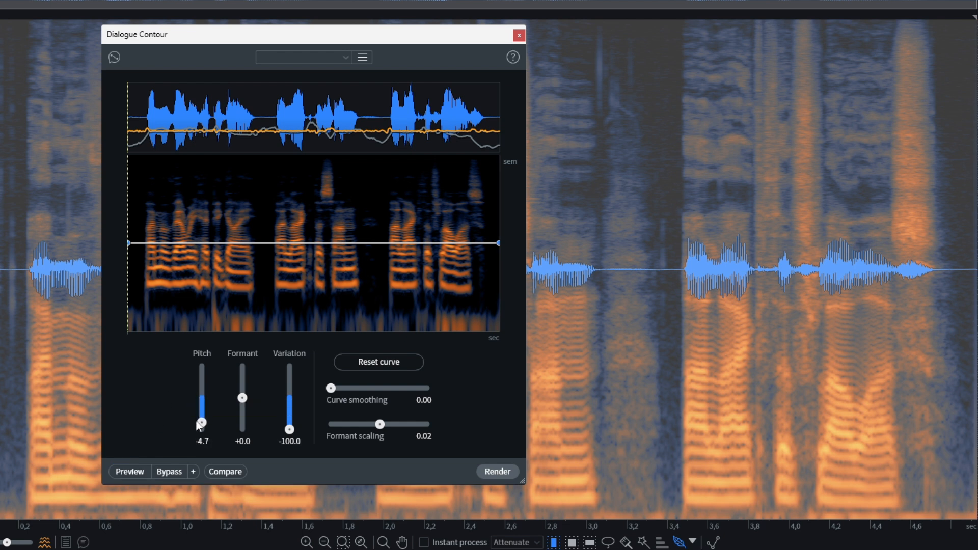
{"action": "left_click", "coordinate": [134, 475]}
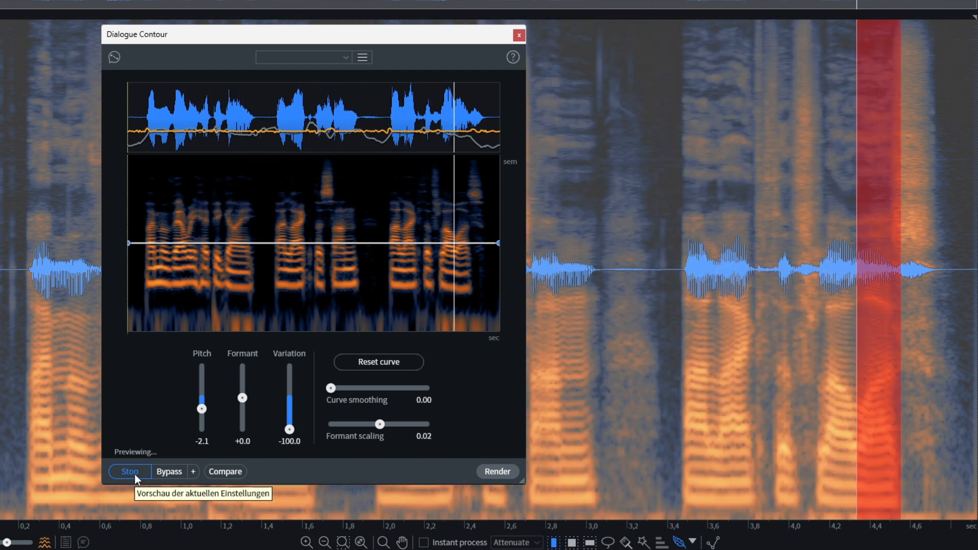
Step: Set Pitch to -0.6 and Variation to -4.1, and widen the Dialogue Contour window
{"action": "left_click", "coordinate": [202, 402]}
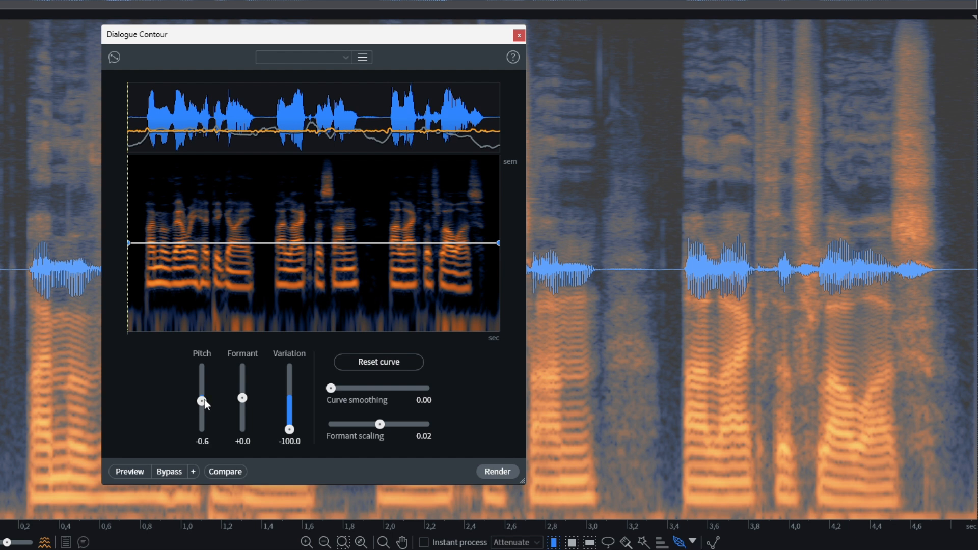
{"action": "left_click_drag", "start_coordinate": [289, 429], "coordinate": [298, 393]}
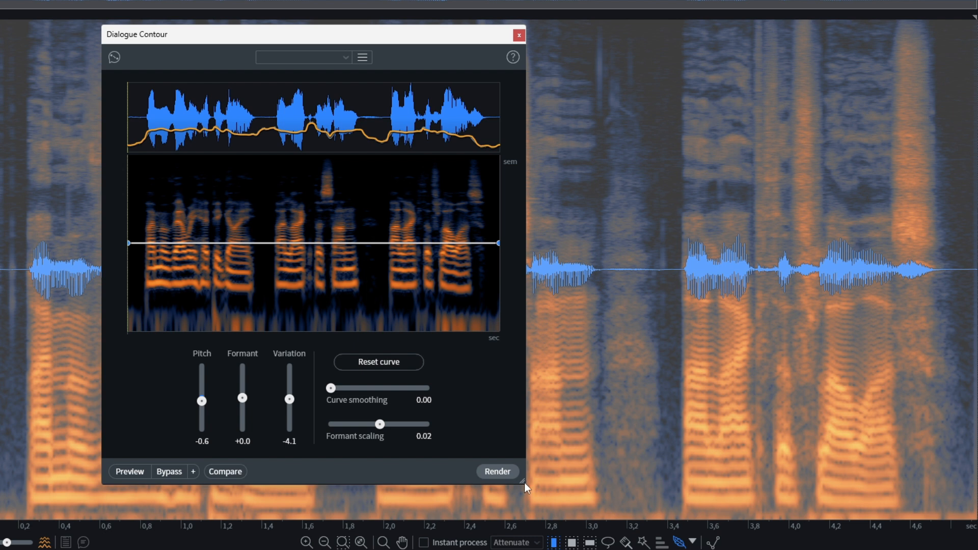
{"action": "left_click_drag", "start_coordinate": [528, 481], "coordinate": [953, 456]}
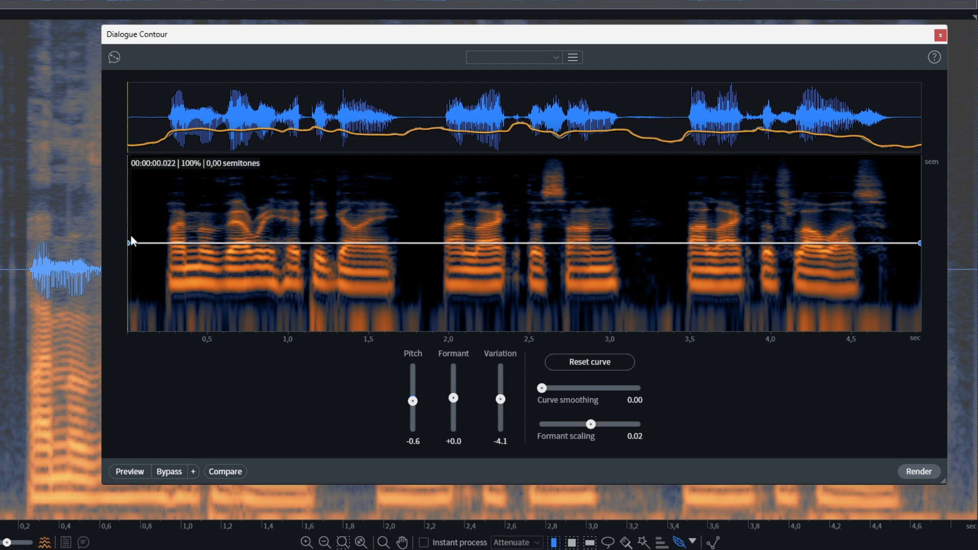
Step: Shape the first phrase's pitch curve with a peak near 0.65 s, a dip of about -3.7 semitones at 1.32 s and neutral pitch by 1.8 s; preview it
{"action": "left_click", "coordinate": [211, 243]}
{"action": "left_click_drag", "start_coordinate": [222, 243], "coordinate": [340, 295]}
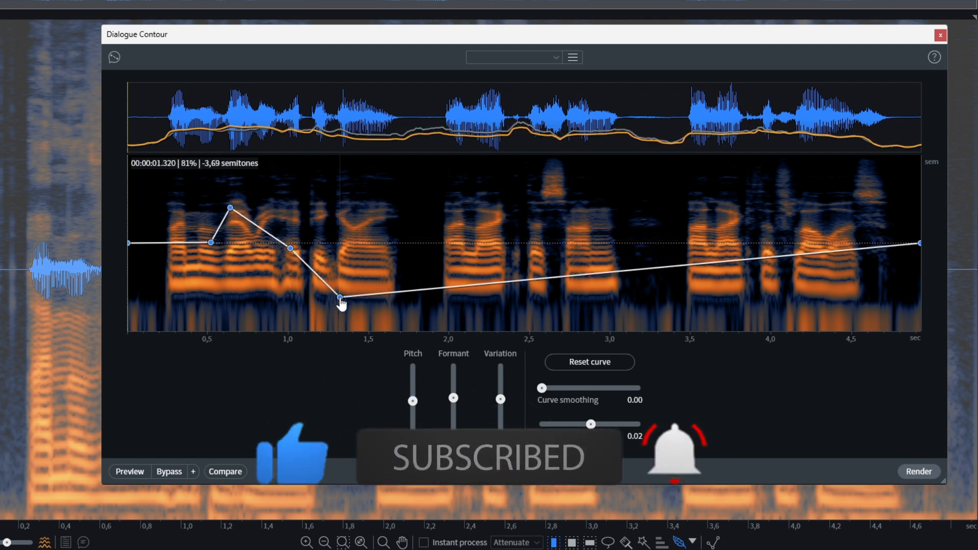
{"action": "left_click_drag", "start_coordinate": [416, 289], "coordinate": [417, 243]}
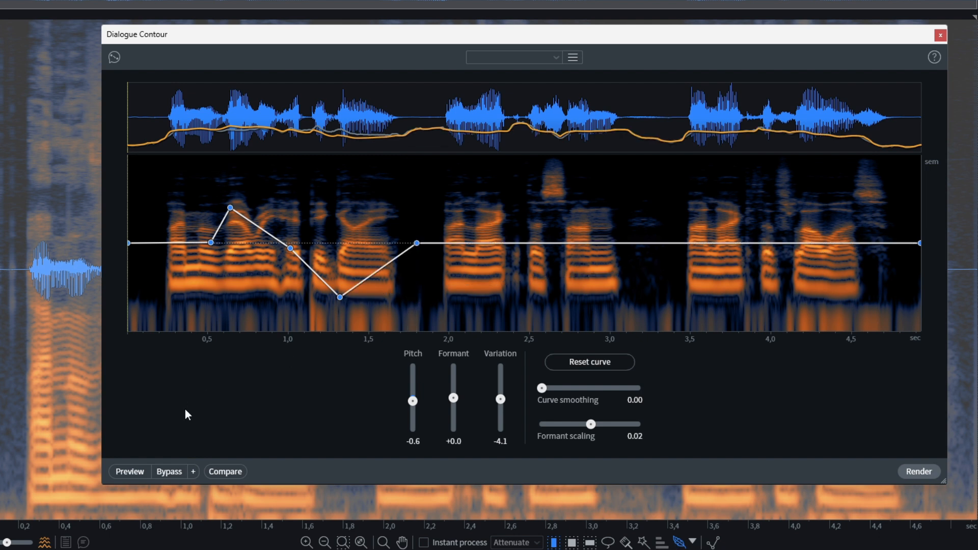
{"action": "left_click", "coordinate": [128, 471]}
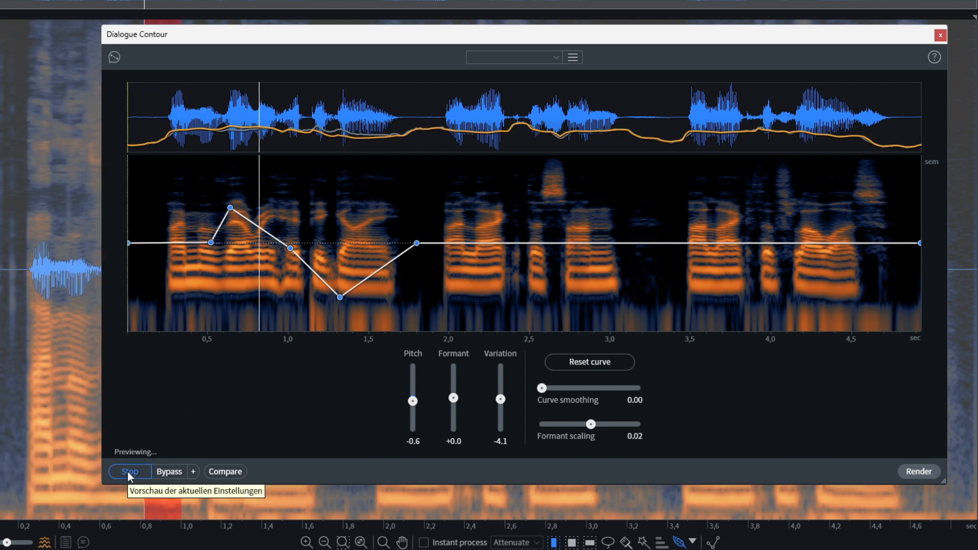
{"action": "left_click", "coordinate": [129, 471]}
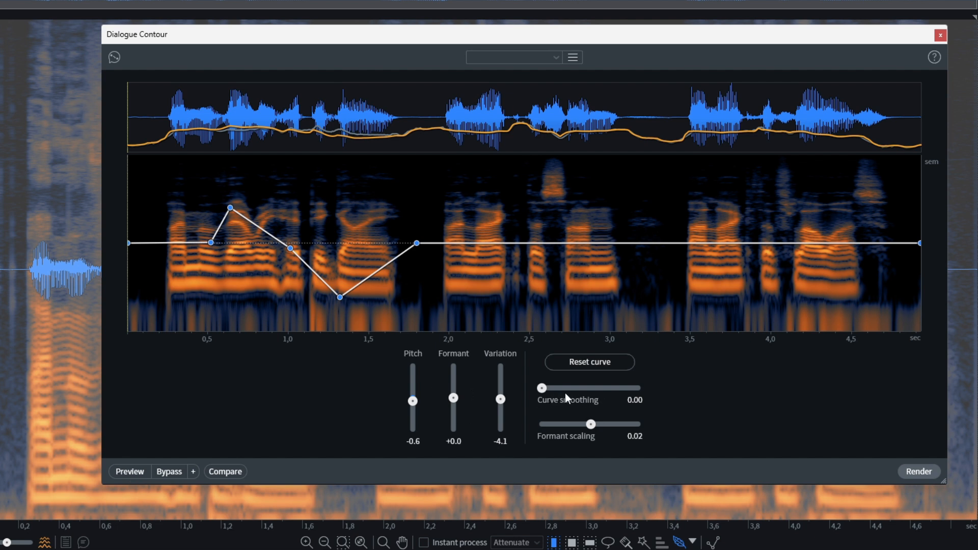
Step: Set Curve smoothing to 3.02, preview the smoothed curve, audition Pitch at +2.8 and settle on +2.4
{"action": "left_click_drag", "start_coordinate": [541, 388], "coordinate": [570, 389]}
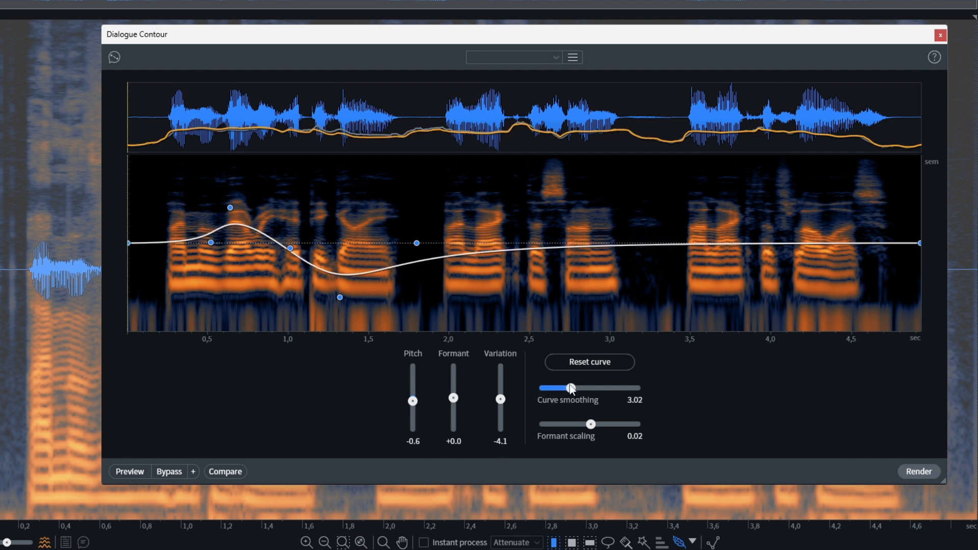
{"action": "left_click", "coordinate": [126, 472]}
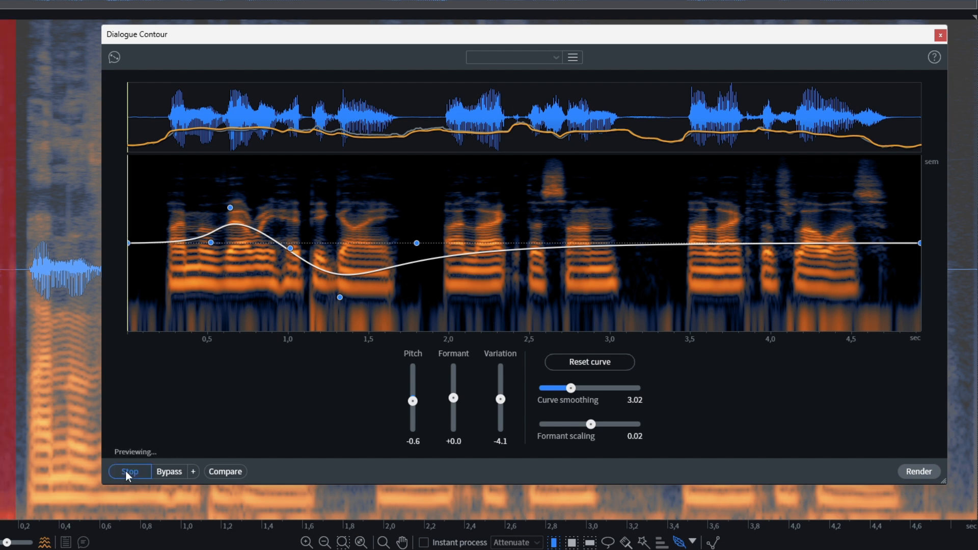
{"action": "left_click", "coordinate": [126, 471]}
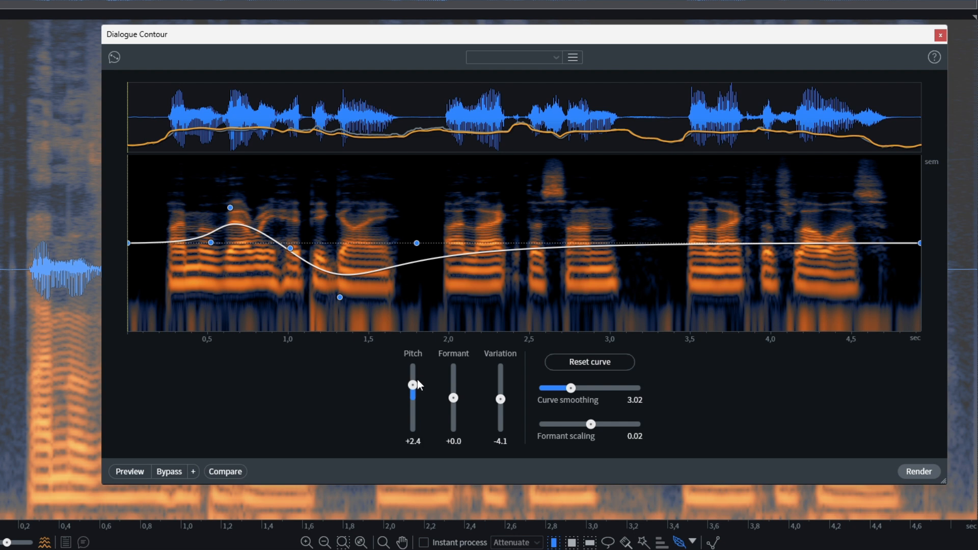
{"action": "left_click", "coordinate": [133, 473]}
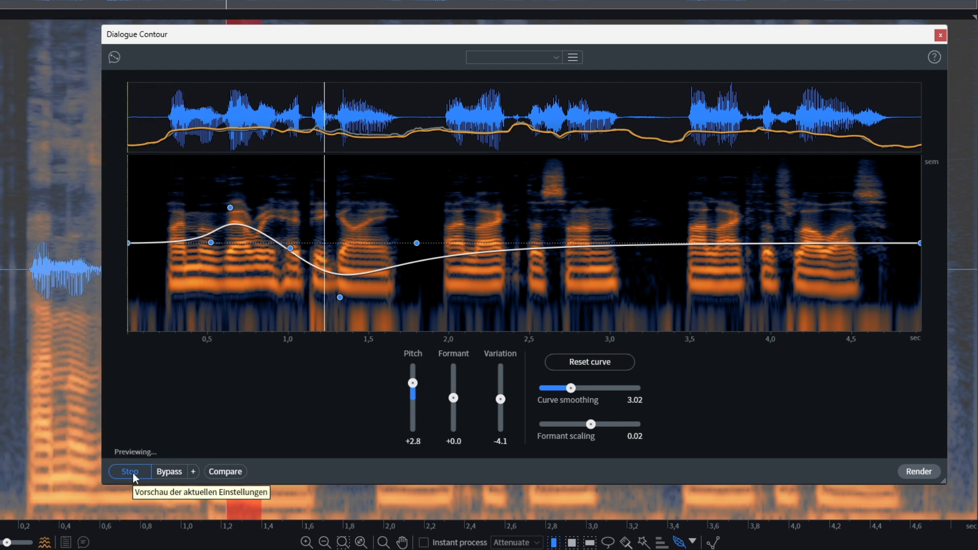
{"action": "left_click", "coordinate": [132, 472]}
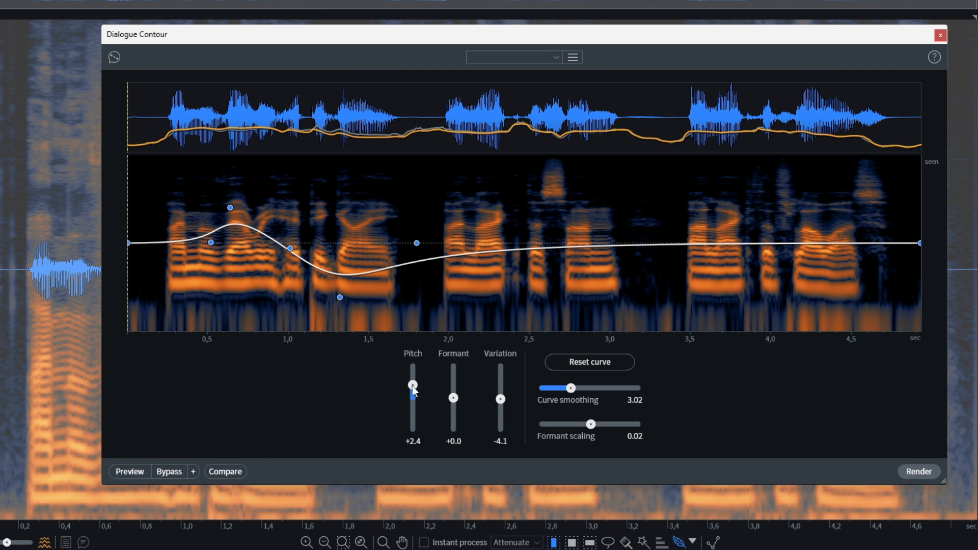
Step: Add and preview a higher curve point near 0.77 s, and shape the second phrase with a peak near 2.54 s and a dip near 2.75 s
{"action": "left_click_drag", "start_coordinate": [231, 207], "coordinate": [250, 192]}
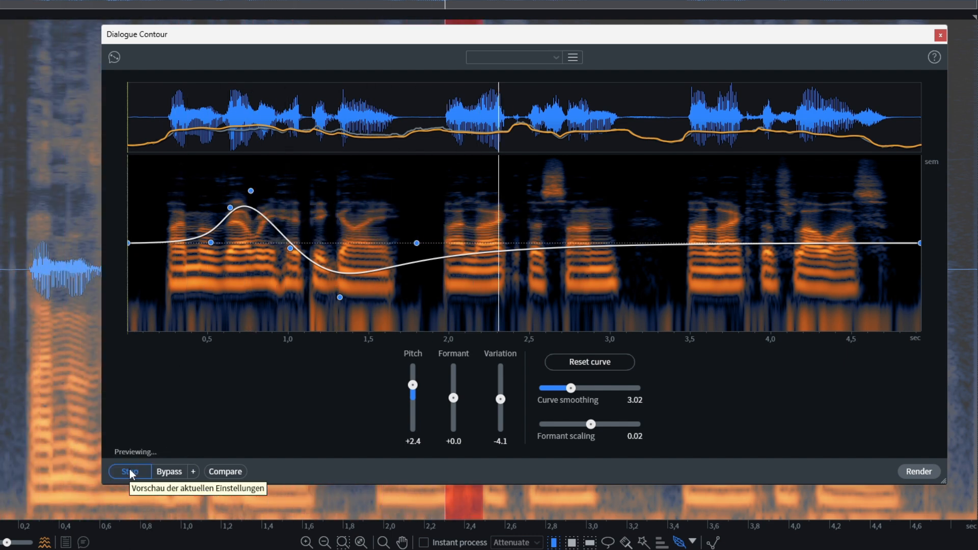
{"action": "left_click", "coordinate": [135, 469]}
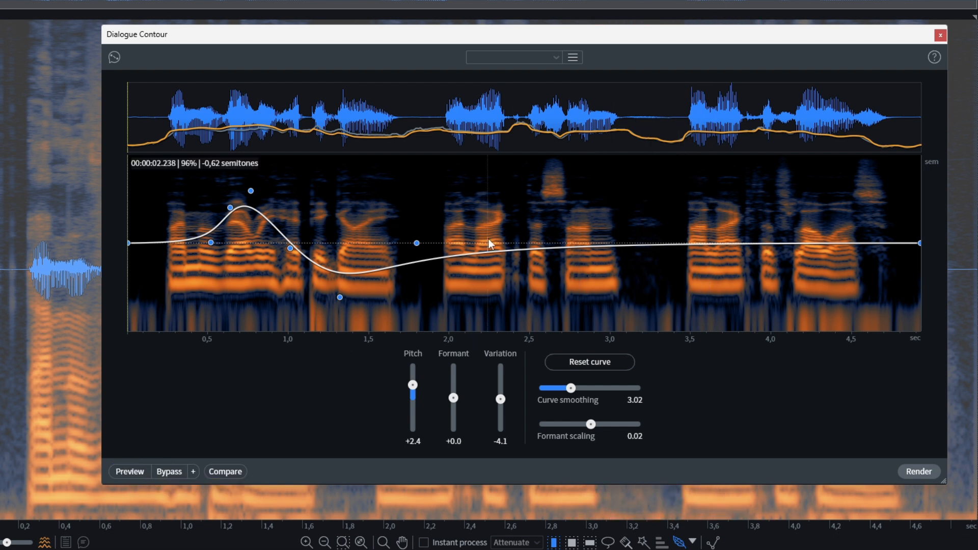
{"action": "left_click", "coordinate": [432, 260]}
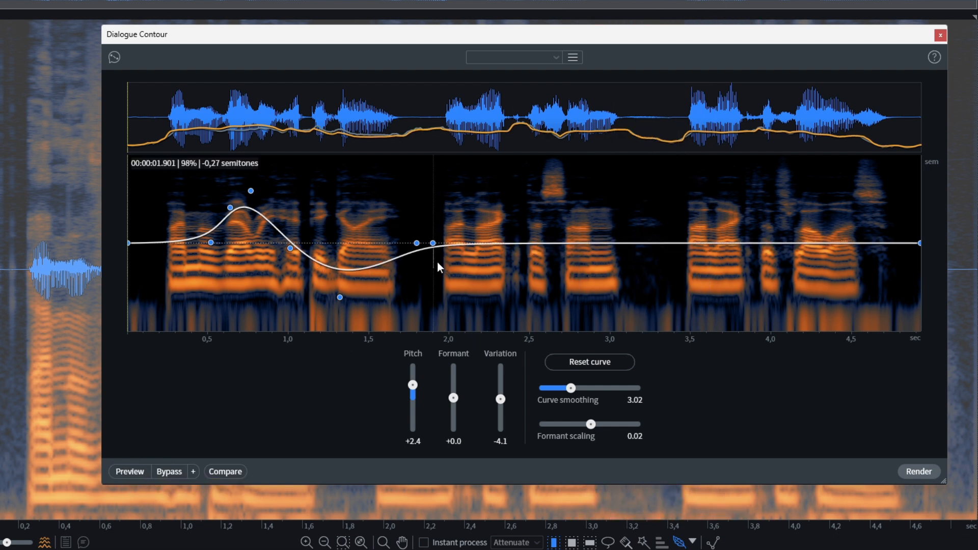
{"action": "left_click", "coordinate": [509, 244]}
{"action": "left_click_drag", "start_coordinate": [535, 245], "coordinate": [535, 173]}
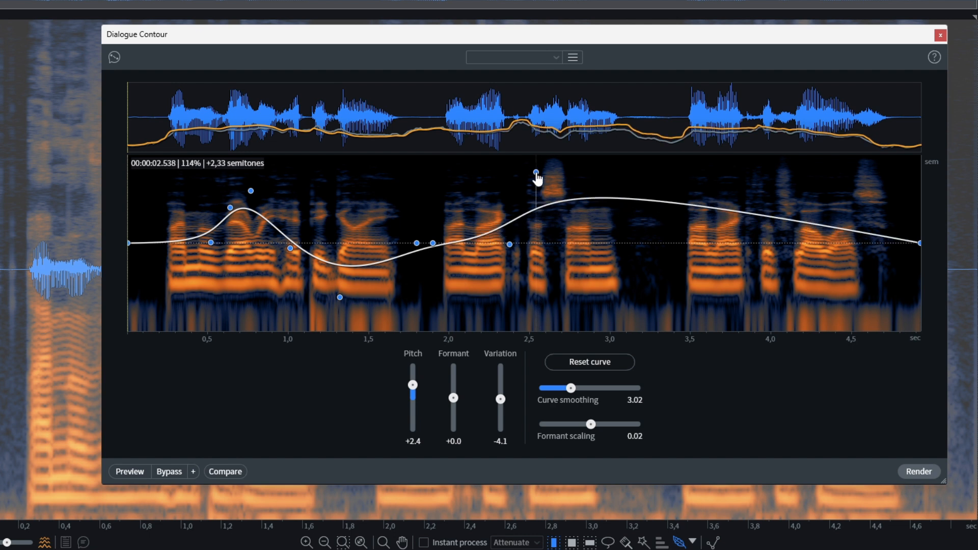
{"action": "left_click_drag", "start_coordinate": [585, 199], "coordinate": [568, 297]}
{"action": "left_click", "coordinate": [638, 289]}
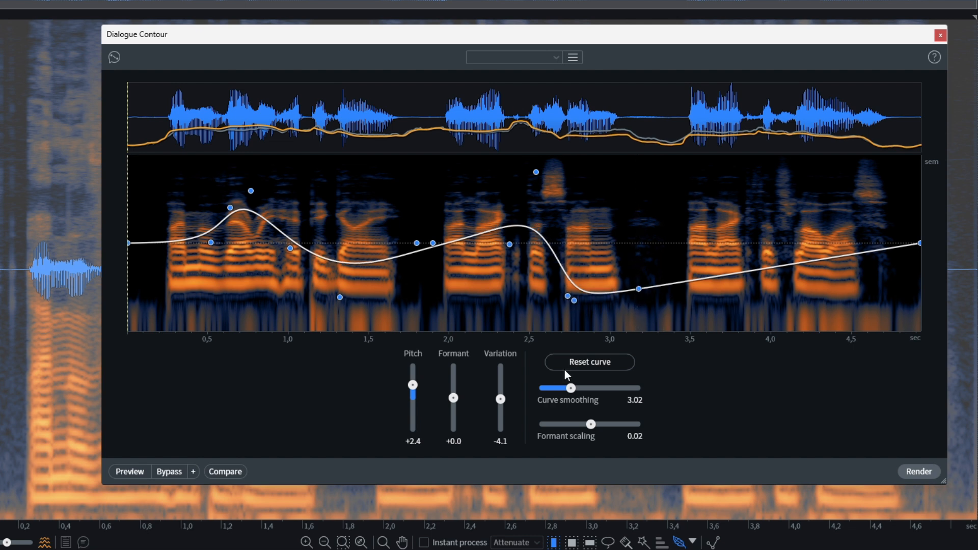
Step: Set Curve smoothing to 2.28, shape the last phrase with a dip near 3.84 s and a peak near 4.25 s, and preview the curve
{"action": "left_click_drag", "start_coordinate": [579, 387], "coordinate": [564, 389]}
{"action": "left_click_drag", "start_coordinate": [683, 283], "coordinate": [686, 253]}
{"action": "left_click_drag", "start_coordinate": [745, 250], "coordinate": [746, 272]}
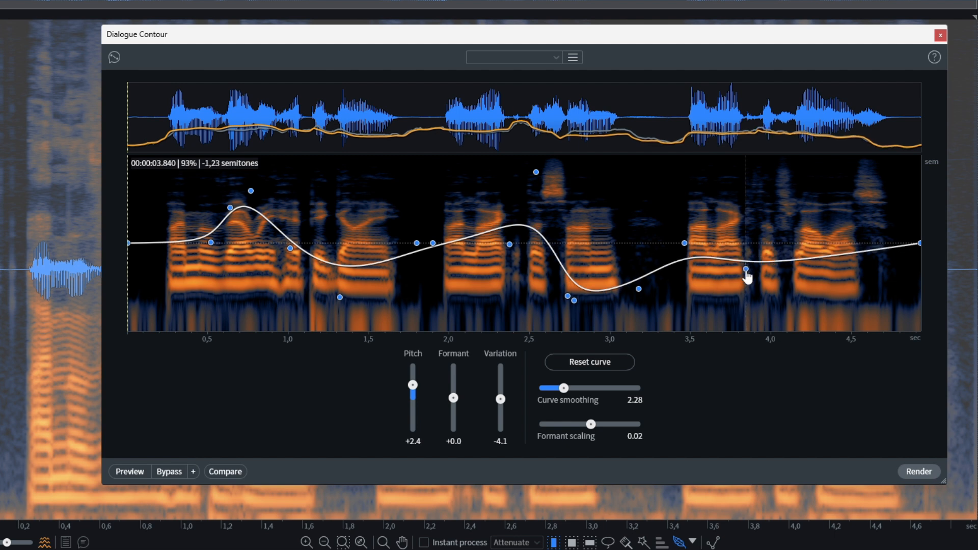
{"action": "left_click_drag", "start_coordinate": [833, 266], "coordinate": [811, 172]}
{"action": "left_click", "coordinate": [138, 473]}
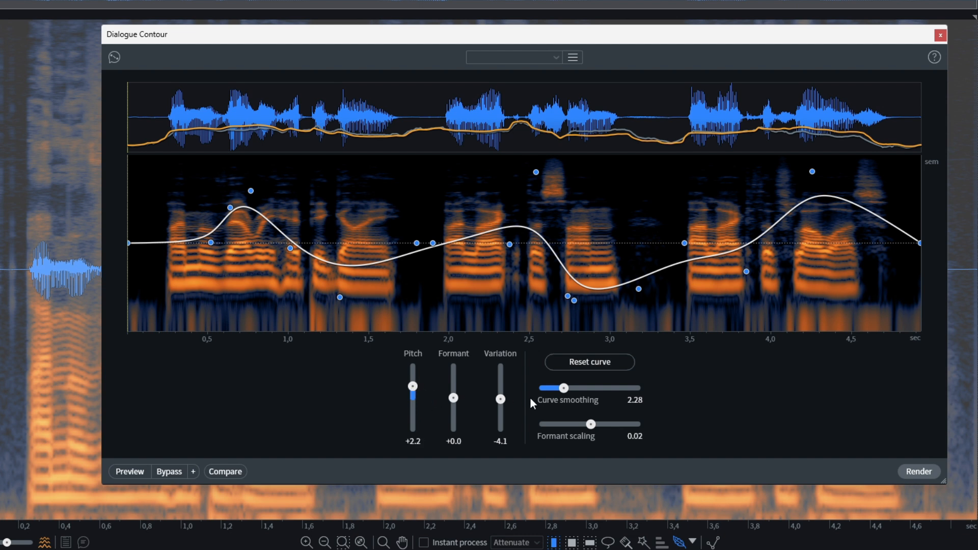
Step: Set Variation to +73.5, preview the dialogue and lower Pitch to +0.7 during playback
{"action": "left_click_drag", "start_coordinate": [501, 399], "coordinate": [509, 375]}
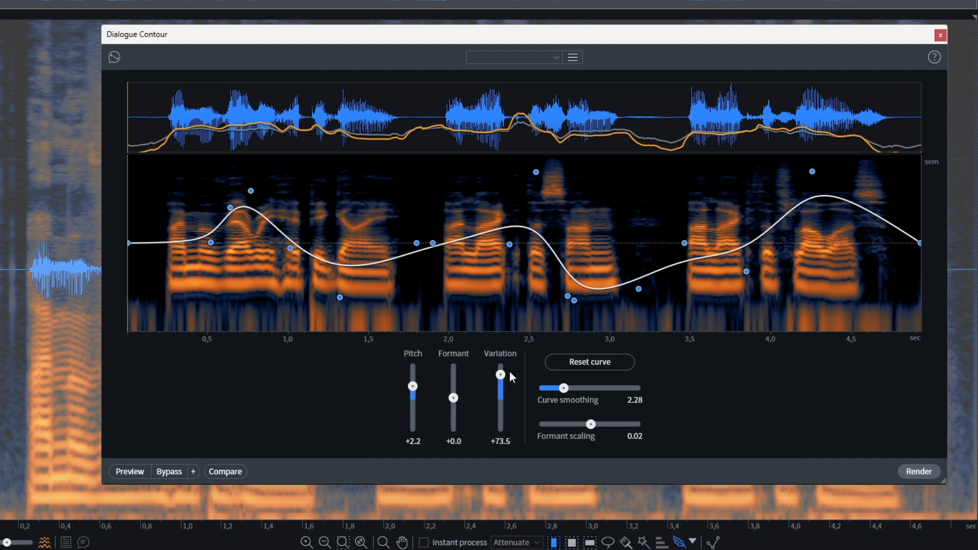
{"action": "left_click", "coordinate": [133, 478]}
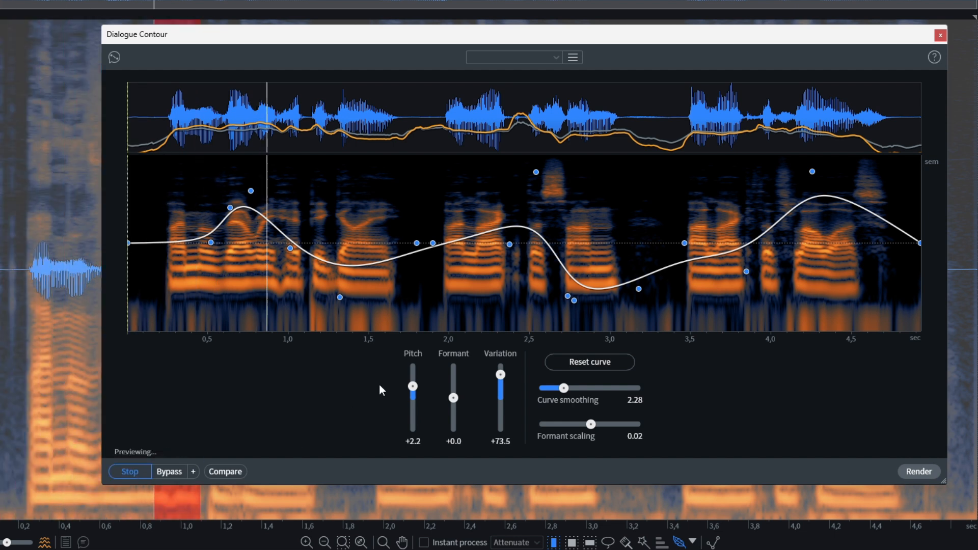
{"action": "left_click_drag", "start_coordinate": [408, 389], "coordinate": [407, 395]}
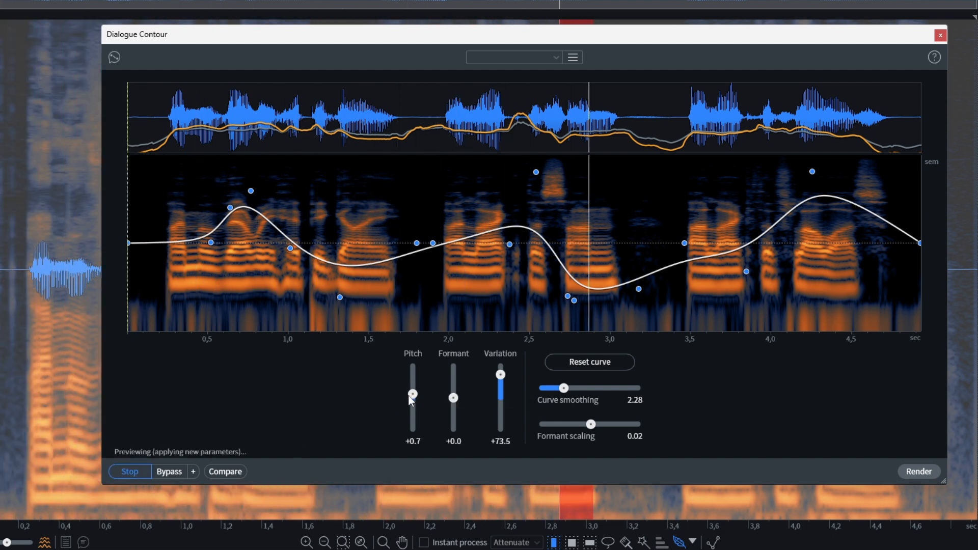